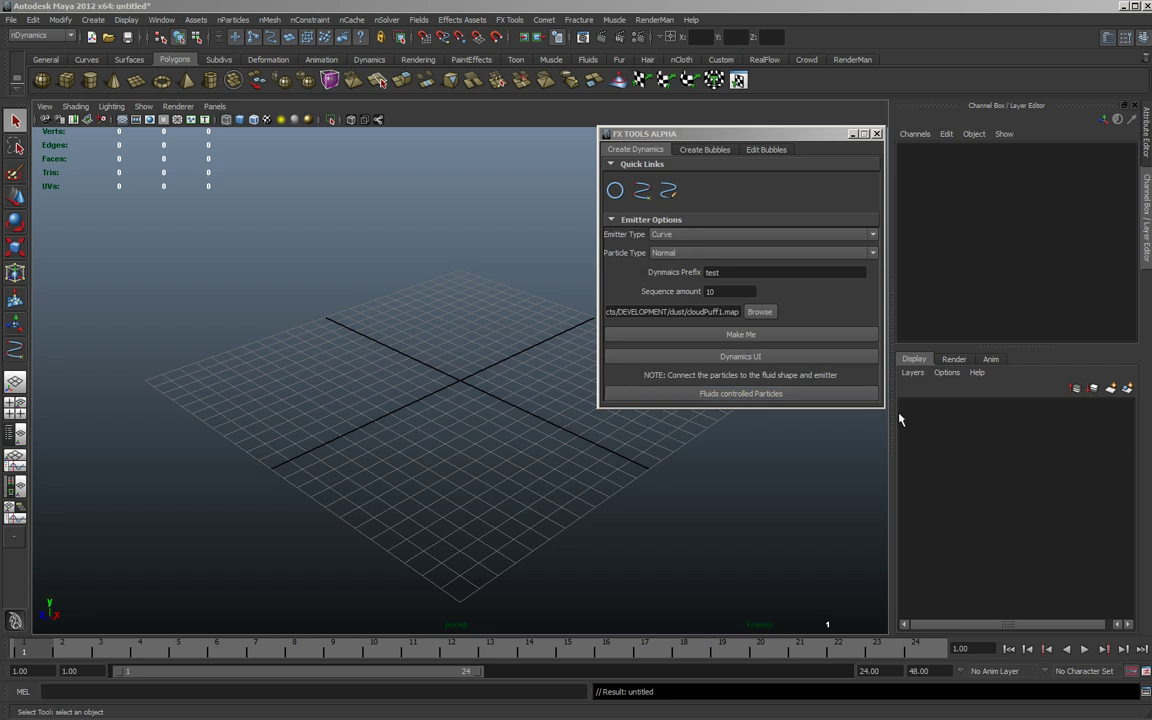
# Step: Draw a winding EP curve that starts on the grid and sweeps out beyond its far side
pyautogui.click(642, 195)
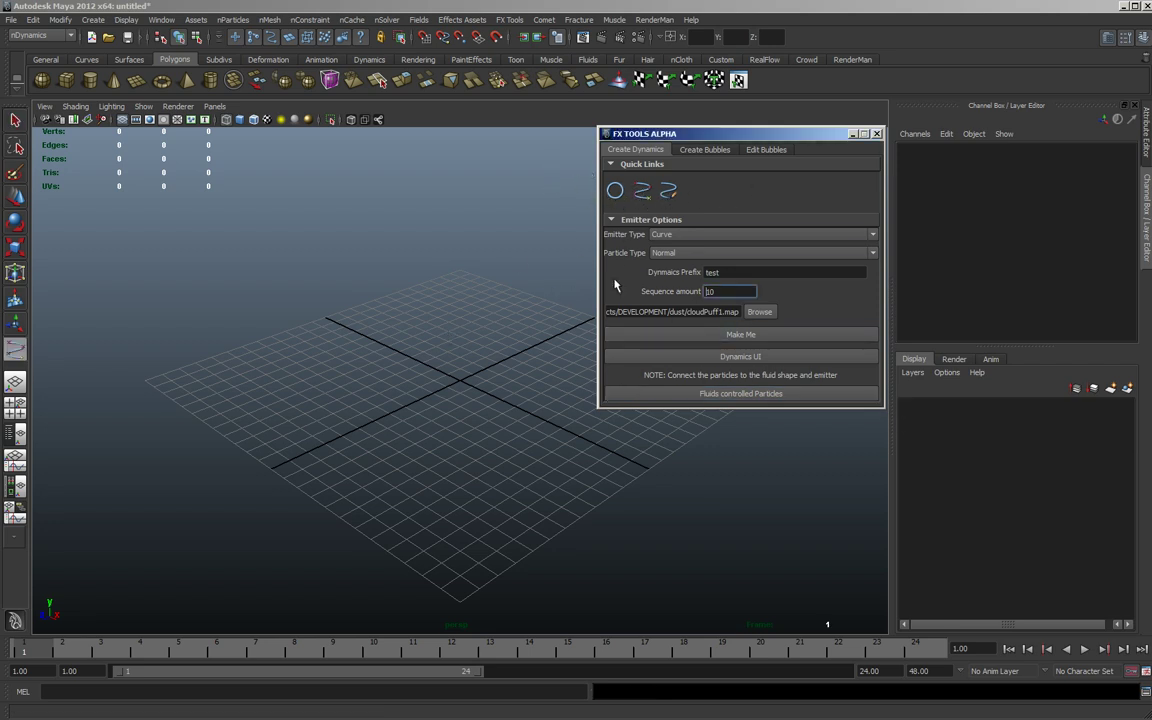
pyautogui.click(430, 480)
pyautogui.click(265, 398)
pyautogui.click(427, 327)
pyautogui.click(448, 292)
pyautogui.click(380, 232)
pyautogui.click(278, 232)
pyautogui.click(103, 372)
pyautogui.click(103, 372)
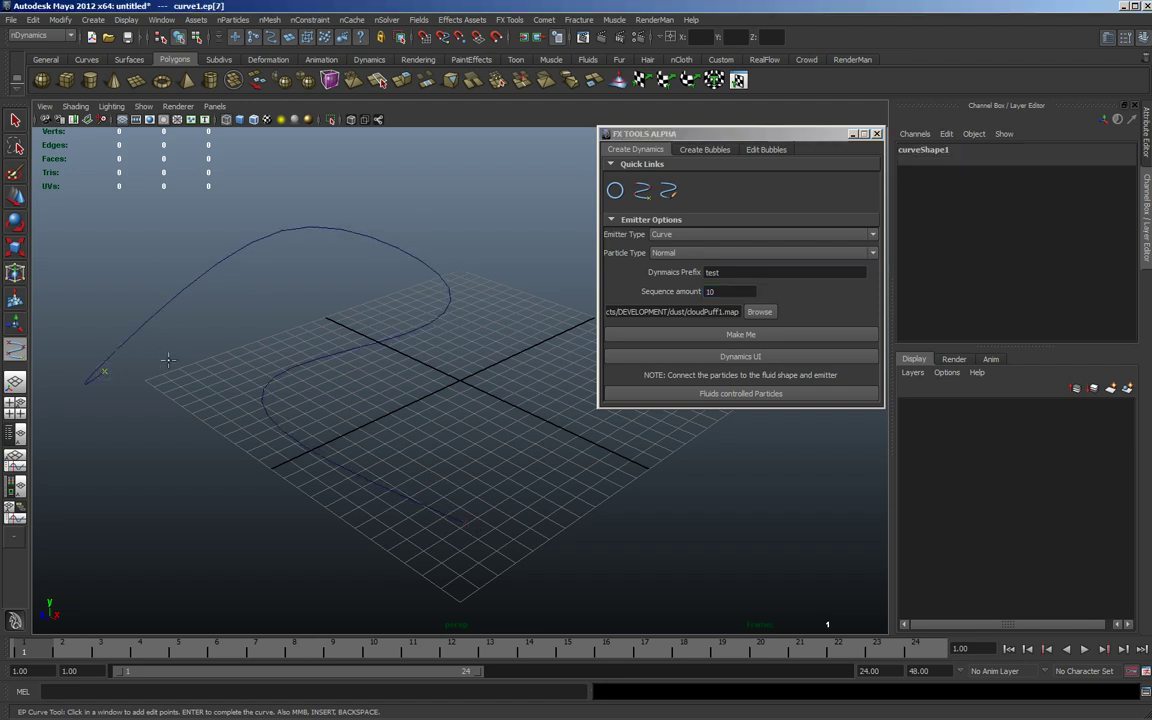
pyautogui.press('q')
# Step: Switch the curve to point editing, select a group of its points and move them upward
pyautogui.keyDown('alt'); pyautogui.moveTo(215, 441); pyautogui.dragTo(314, 419); pyautogui.keyUp('alt')
pyautogui.moveTo(308, 411); pyautogui.dragTo(231, 406, button='right')
pyautogui.moveTo(176, 350); pyautogui.dragTo(462, 535)
pyautogui.press('w')
pyautogui.moveTo(303, 440); pyautogui.dragTo(284, 250)
# Step: Reposition another group of the curve's points in 3D space and return to object selection
pyautogui.keyDown('alt'); pyautogui.moveTo(301, 365); pyautogui.dragTo(225, 320, button='right'); pyautogui.keyUp('alt')
pyautogui.keyDown('alt'); pyautogui.moveTo(225, 320); pyautogui.dragTo(309, 330, button='middle'); pyautogui.keyUp('alt')
pyautogui.moveTo(324, 457); pyautogui.dragTo(454, 531)
pyautogui.keyDown('alt'); pyautogui.moveTo(454, 531); pyautogui.dragTo(342, 432); pyautogui.keyUp('alt')
pyautogui.moveTo(308, 316); pyautogui.dragTo(330, 405)
pyautogui.moveTo(310, 316); pyautogui.dragTo(257, 437)
pyautogui.press('F8')
pyautogui.press('F8')
pyautogui.click(438, 479)
pyautogui.keyDown('alt'); pyautogui.moveTo(369, 455); pyautogui.dragTo(427, 458); pyautogui.keyUp('alt')
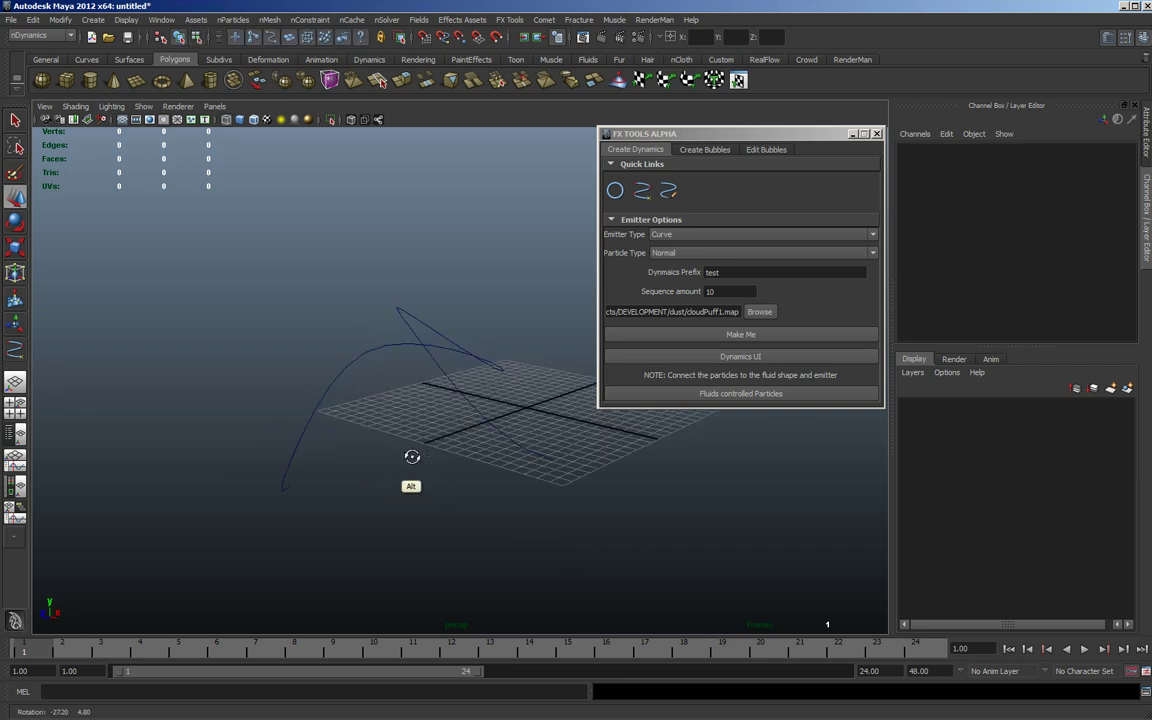
# Step: Generate a dynamics system from the curve with emitter type Curve, particle type Normal, prefix test and sequence amount 10
pyautogui.moveTo(290, 338); pyautogui.dragTo(433, 402)
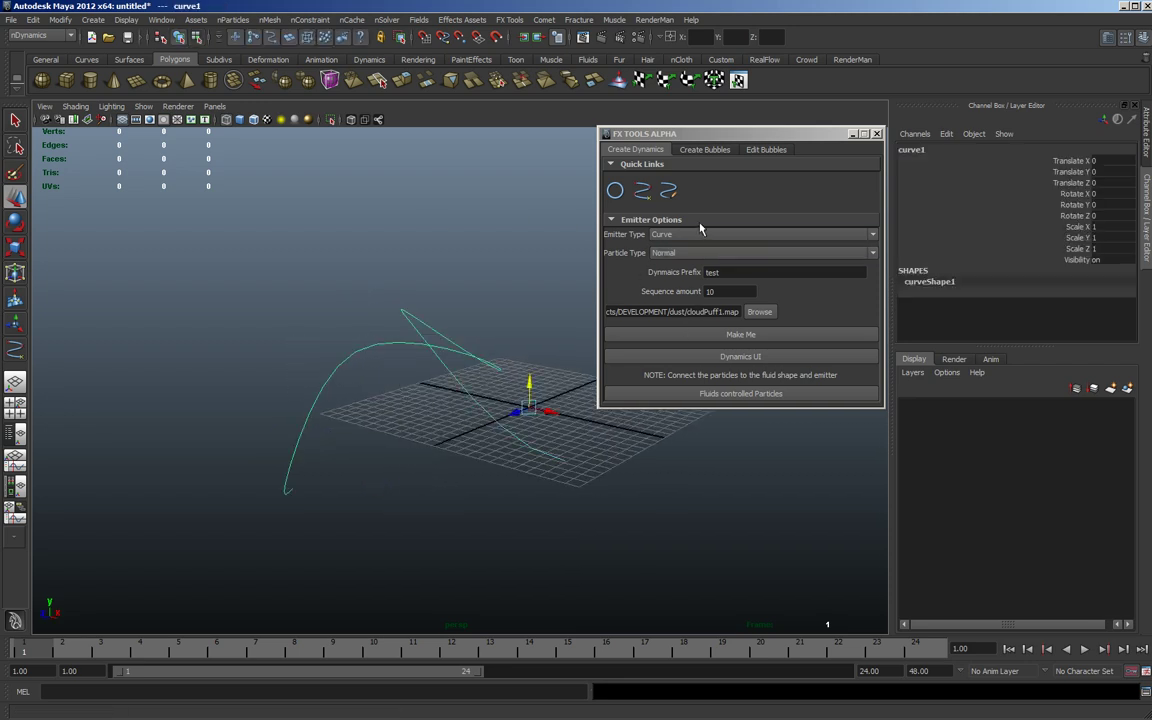
pyautogui.click(664, 236)
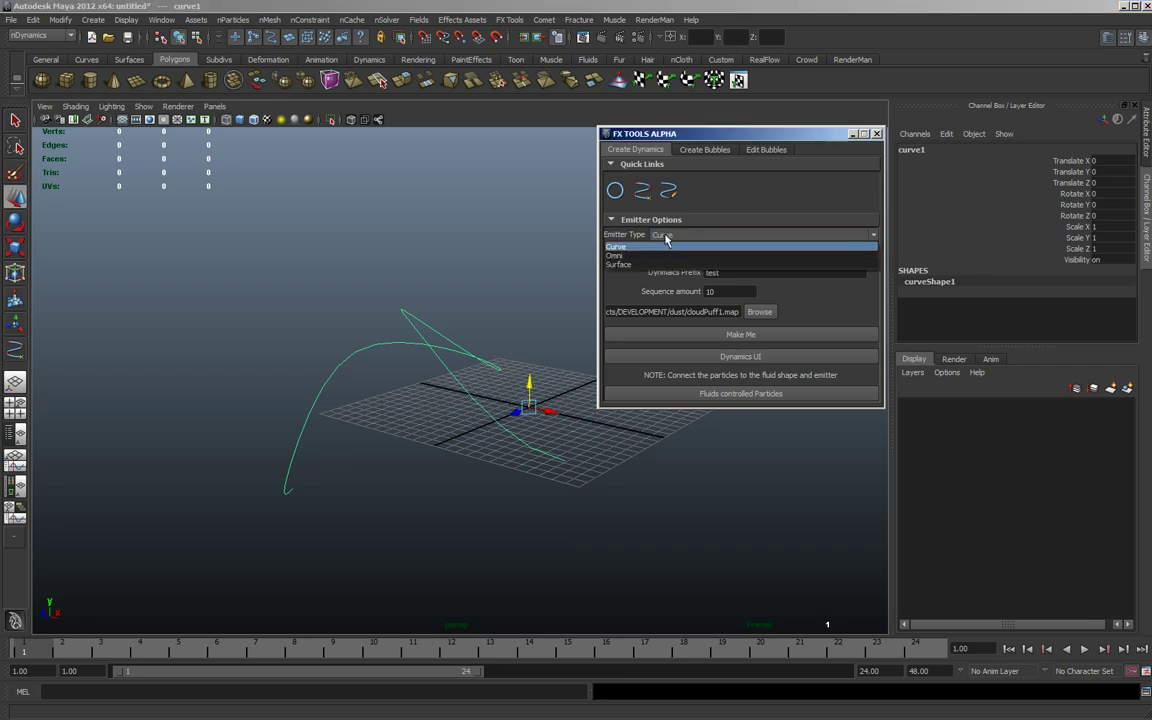
pyautogui.click(676, 246)
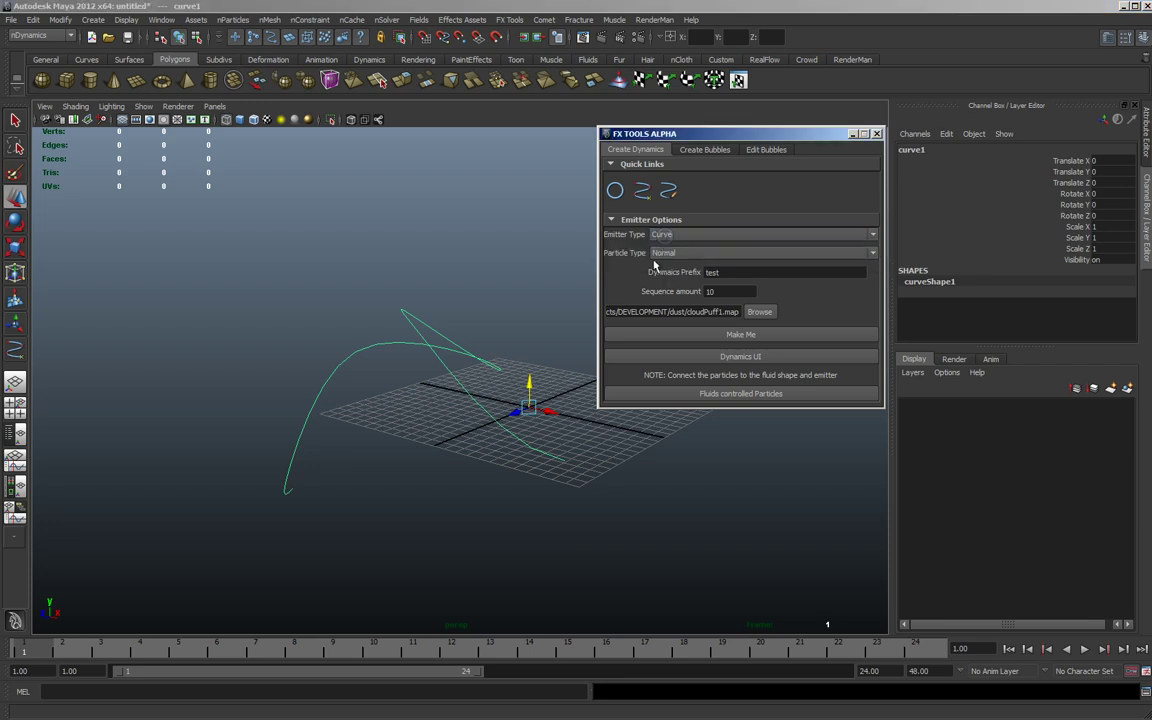
pyautogui.click(665, 254)
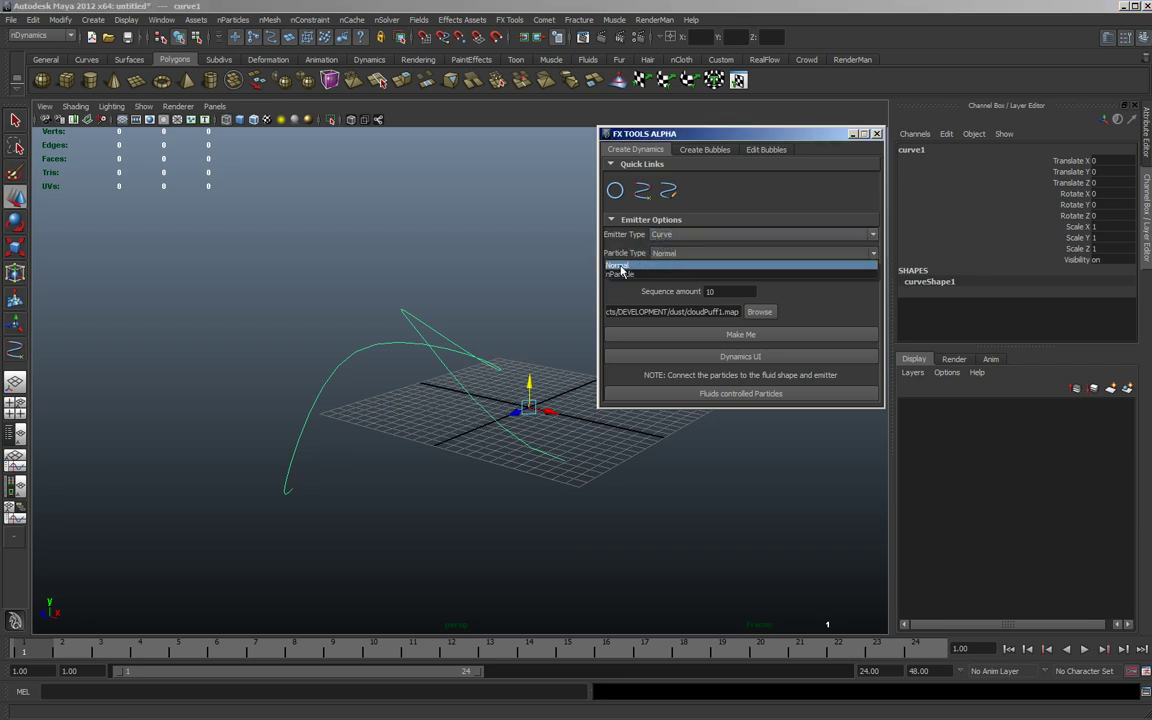
pyautogui.click(684, 264)
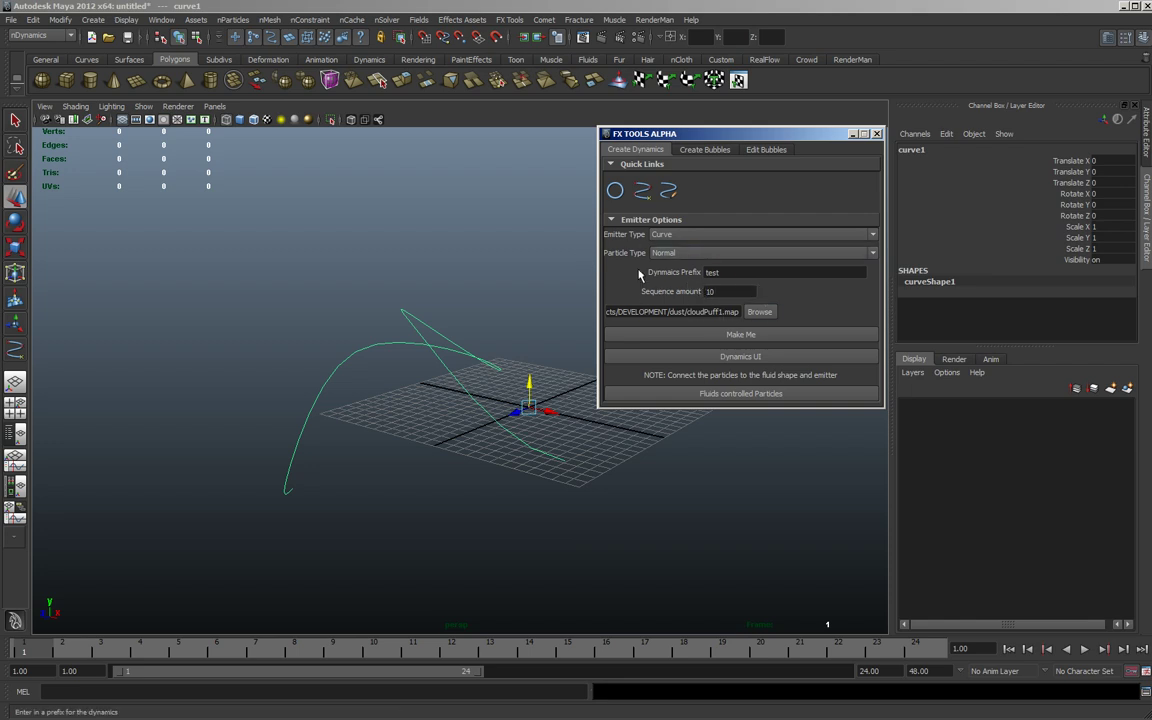
pyautogui.click(738, 336)
# Step: Set the playback end frame to 500
pyautogui.moveTo(881, 671); pyautogui.dragTo(838, 669)
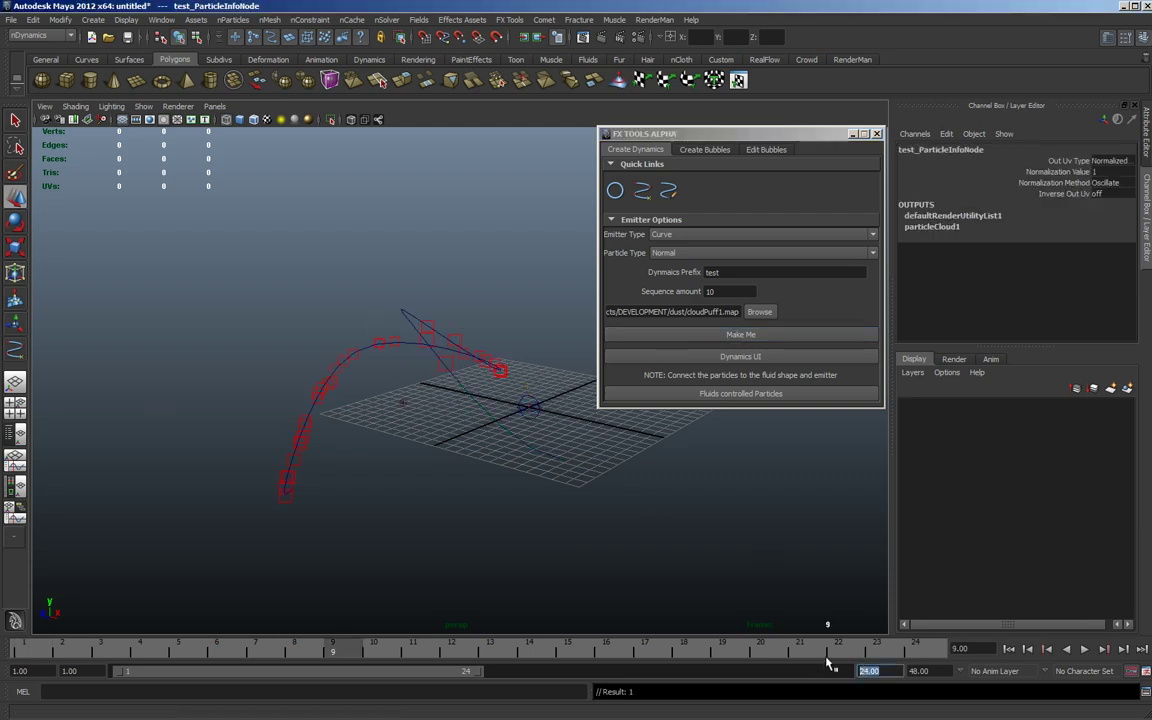
pyautogui.write('500')
pyautogui.press('Return')
# Step: Deselect everything and play the emission from the first frame, viewing the curve from another angle
pyautogui.click(389, 424)
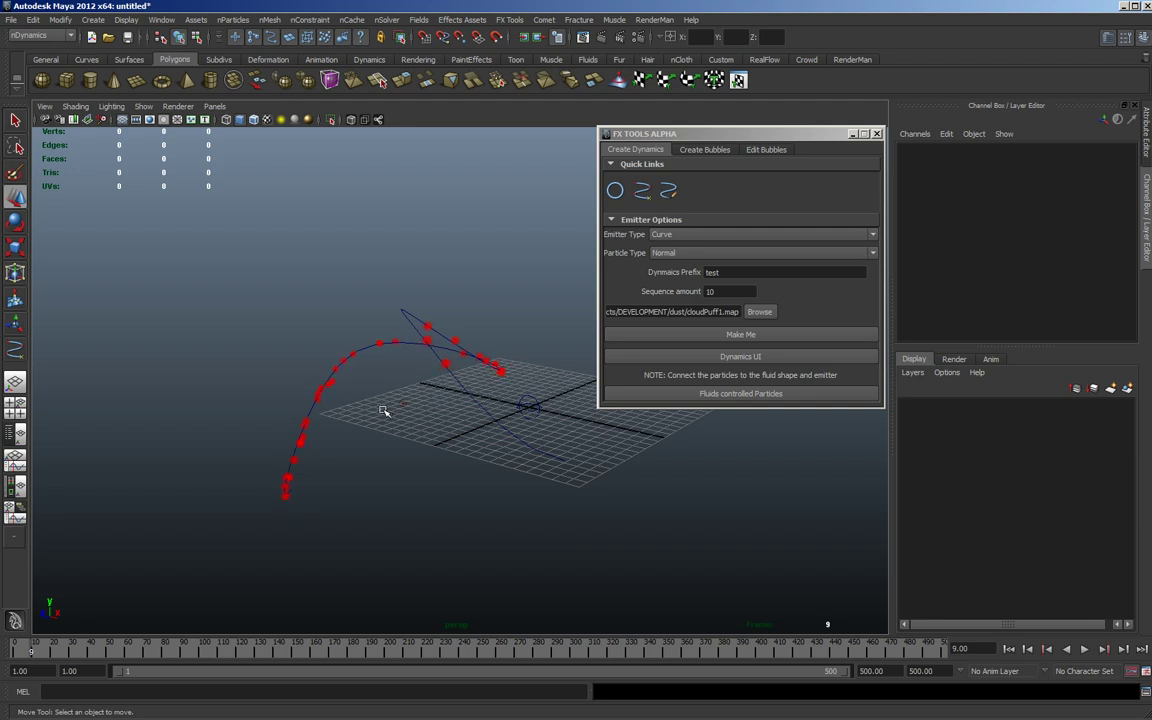
pyautogui.keyDown('alt'); pyautogui.moveTo(448, 501); pyautogui.dragTo(709, 524); pyautogui.keyUp('alt')
pyautogui.click(1008, 651)
pyautogui.click(1085, 649)
pyautogui.keyDown('alt'); pyautogui.moveTo(465, 478); pyautogui.dragTo(510, 489); pyautogui.keyUp('alt')
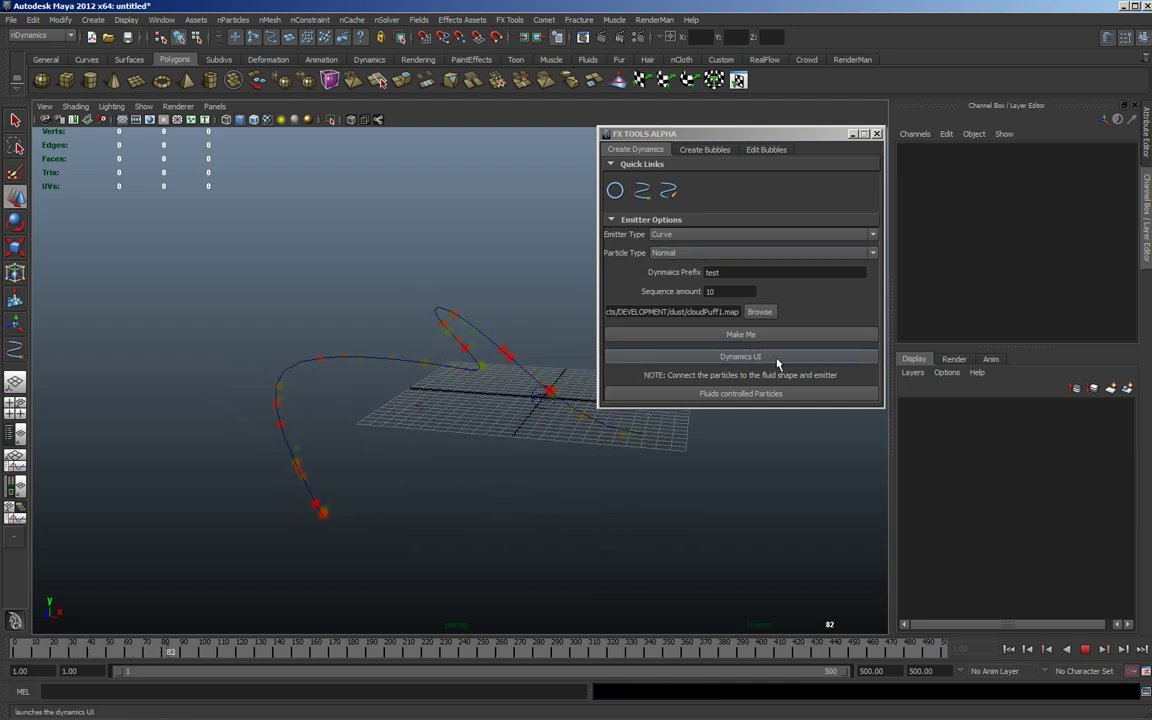
# Step: Open the Dynamics Editor, stop playback and move the editor clear of the curve
pyautogui.click(708, 358)
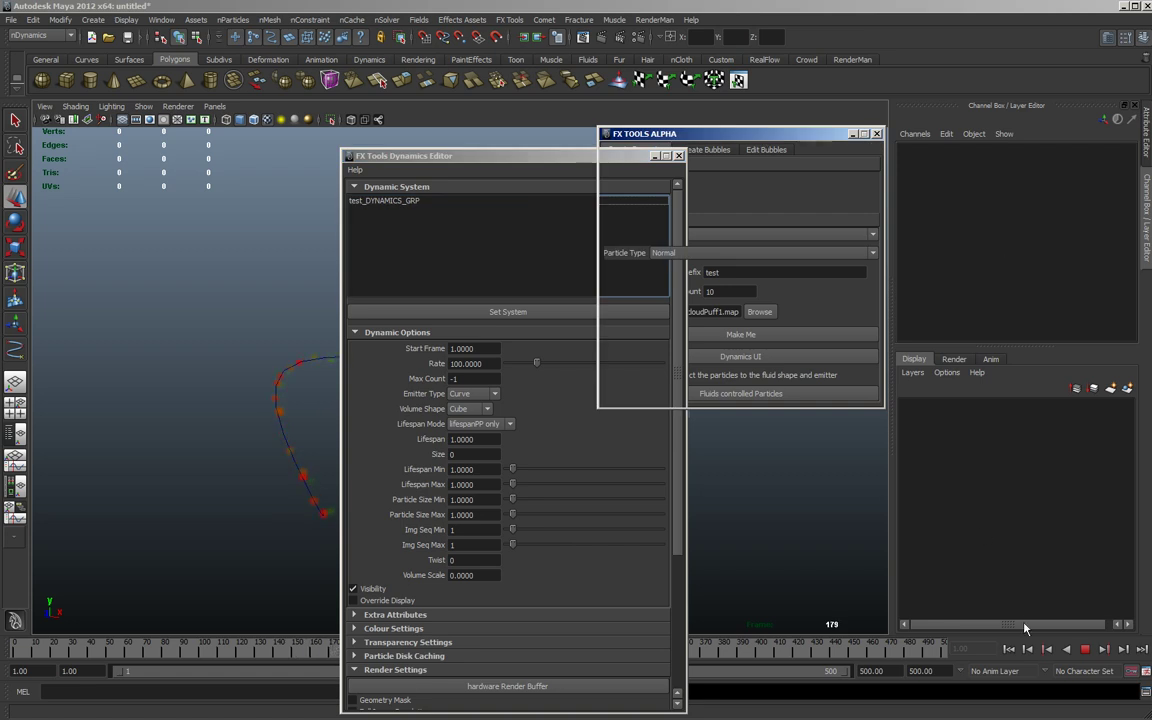
pyautogui.click(1085, 649)
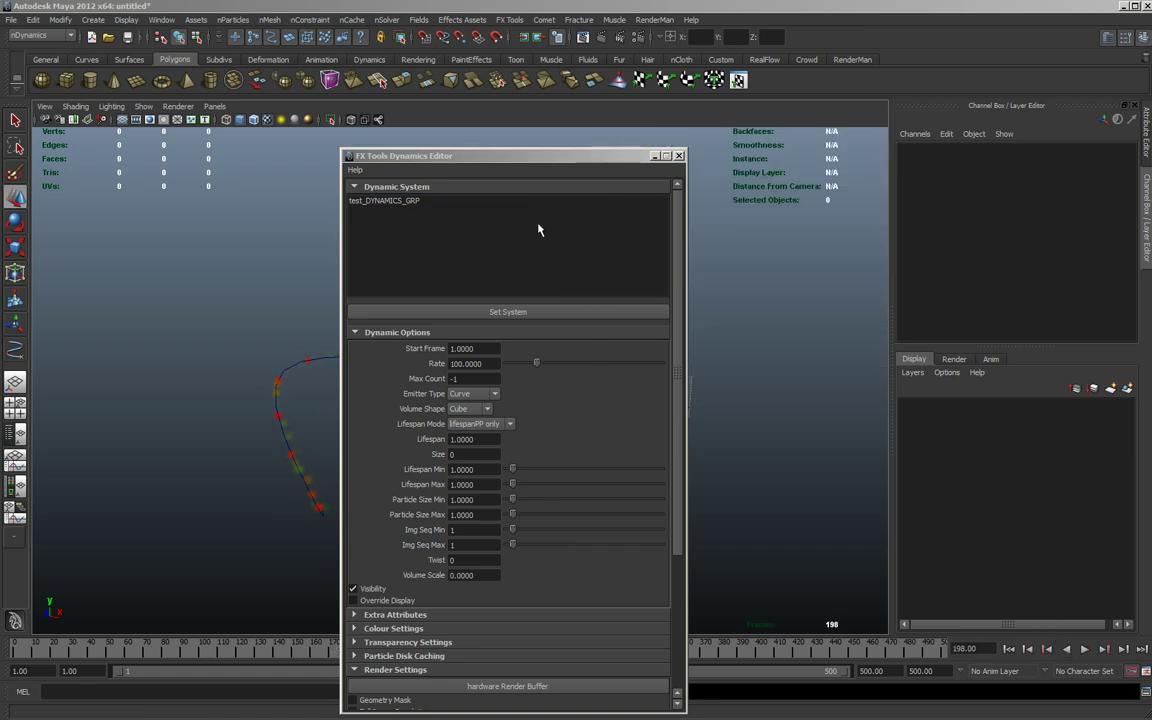
pyautogui.moveTo(546, 163); pyautogui.dragTo(973, 98)
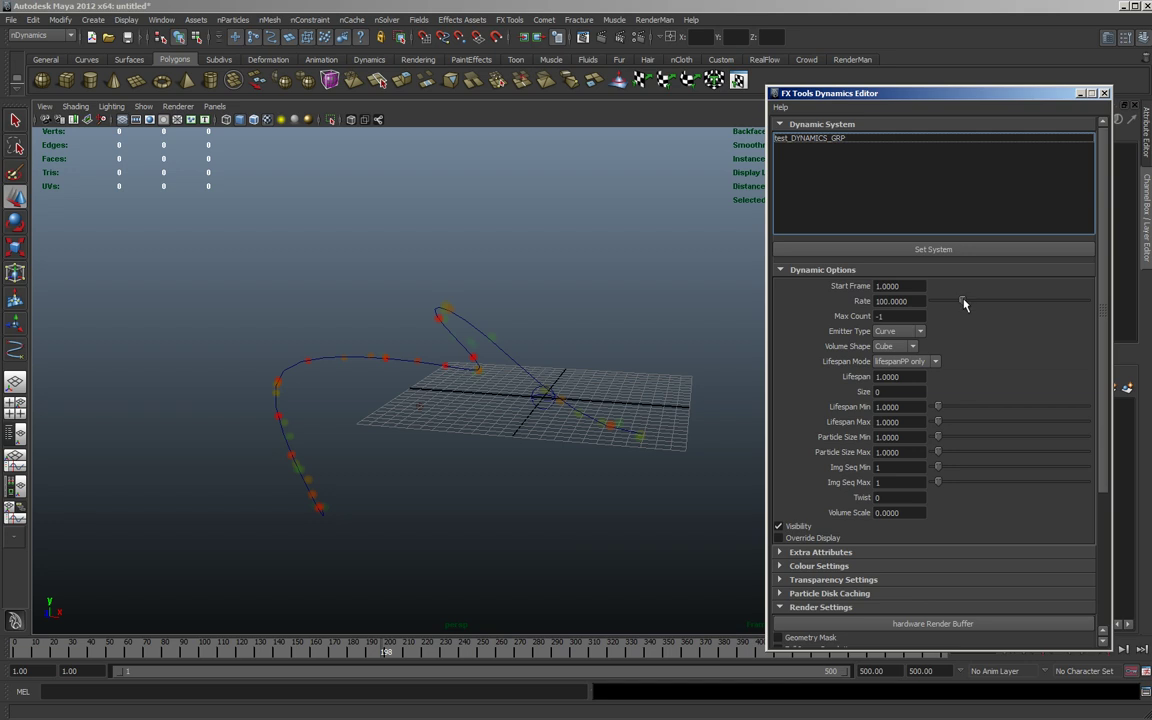
# Step: Set Rate to 1000, Lifespan Min 2.8889 and Max 14.7778, and Particle Size Min 0.2222 and Max 1.6667
pyautogui.doubleClick(918, 301)
pyautogui.write('1')
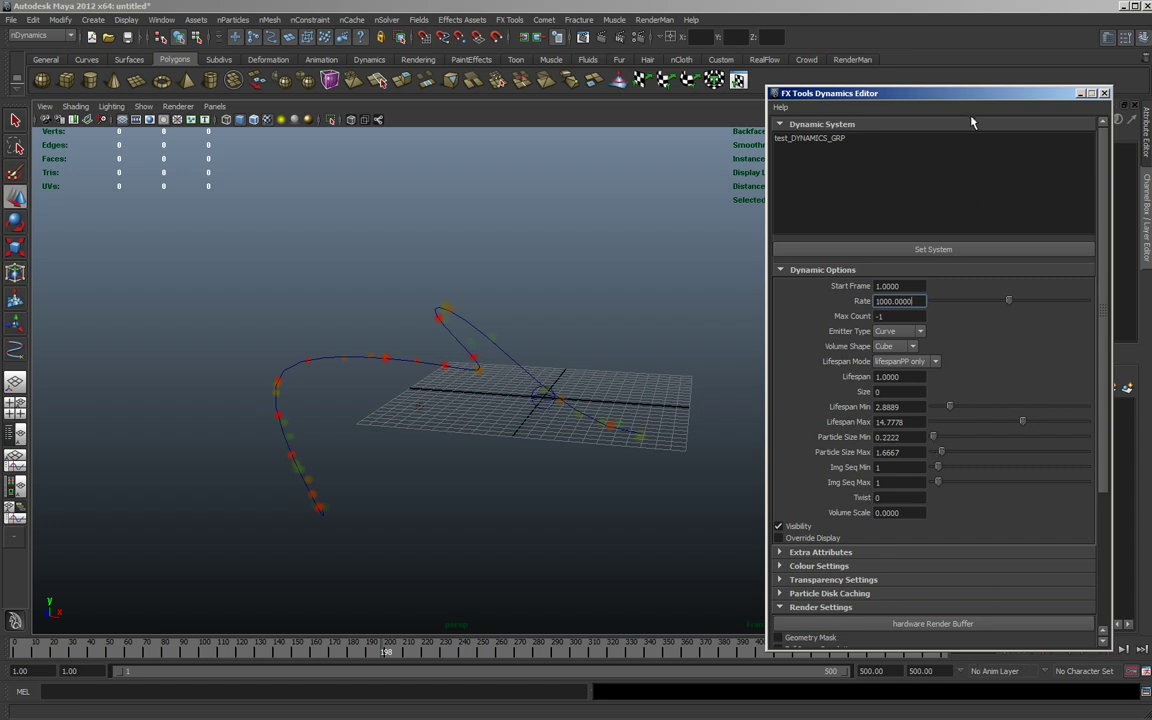
# Step: Replay the simulation from the first frame and examine the denser particle trail
pyautogui.moveTo(967, 112); pyautogui.dragTo(964, 67)
pyautogui.click(1006, 650)
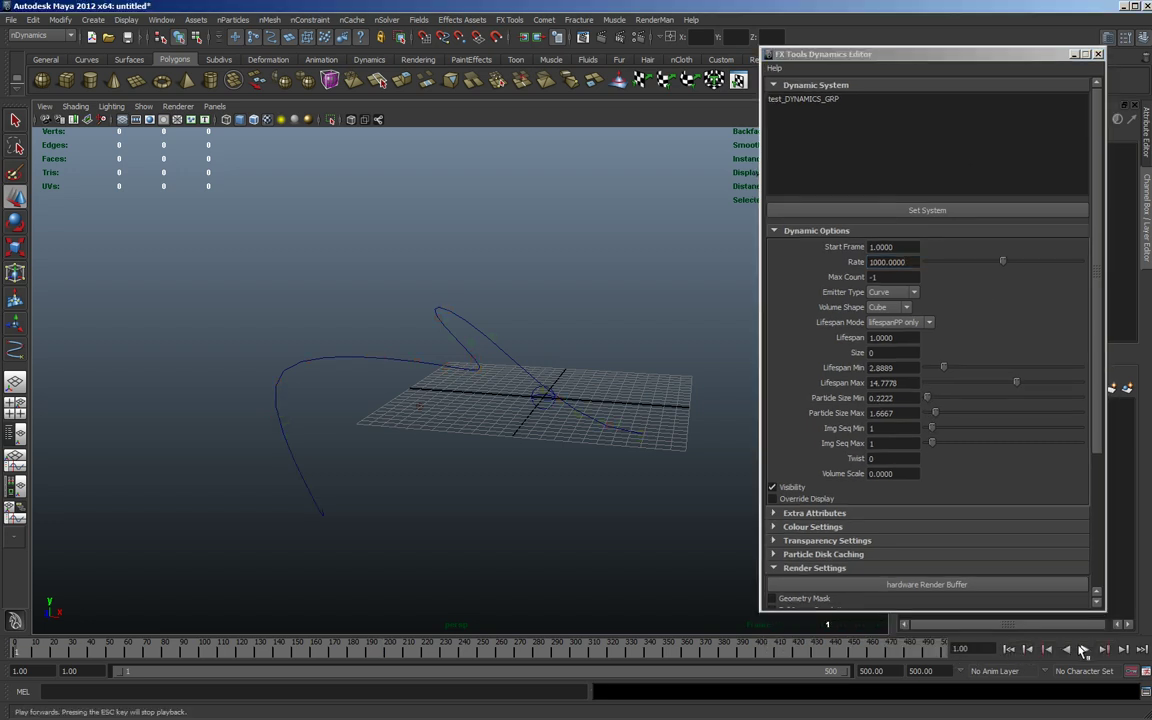
pyautogui.click(1086, 650)
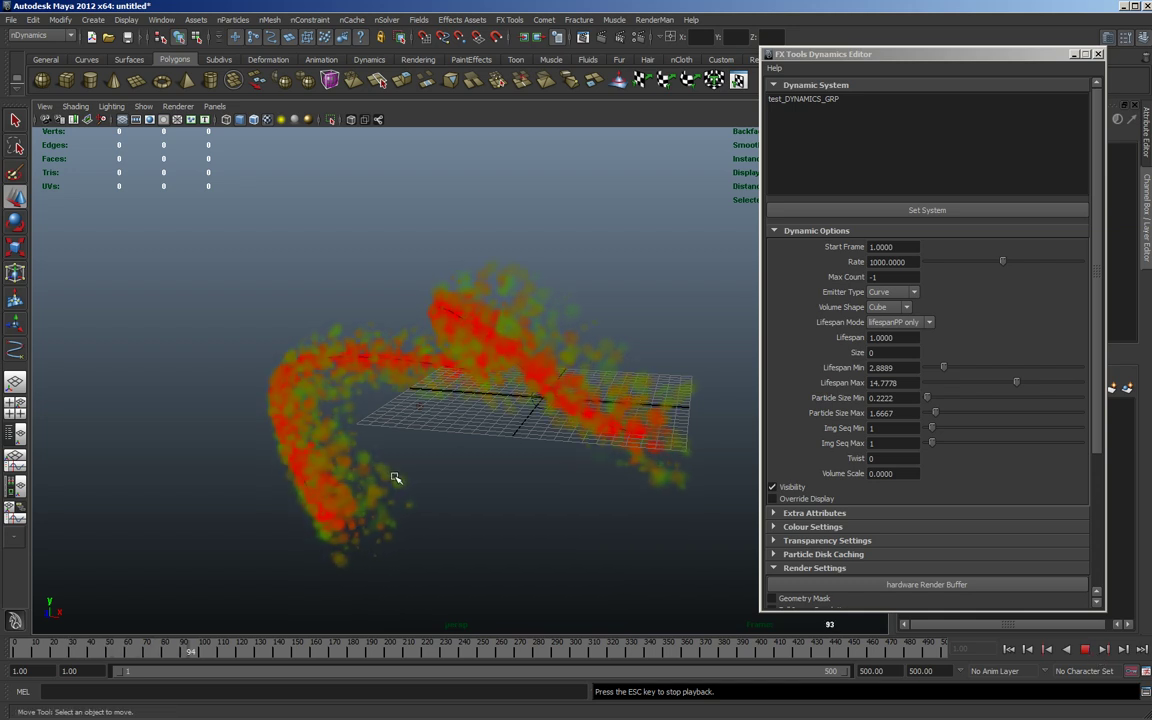
pyautogui.moveTo(399, 478)
pyautogui.keyDown('alt'); pyautogui.mouseDown()
pyautogui.moveTo(455, 483)
pyautogui.moveTo(416, 461)
pyautogui.moveTo(337, 455)
pyautogui.moveTo(427, 465)
pyautogui.moveTo(350, 440)
pyautogui.moveTo(399, 451)
pyautogui.moveTo(303, 447)
pyautogui.moveTo(455, 466)
pyautogui.moveTo(382, 430)
pyautogui.moveTo(457, 435)
pyautogui.moveTo(457, 458)
pyautogui.moveTo(386, 442)
pyautogui.moveTo(451, 435)
pyautogui.moveTo(383, 476)
pyautogui.mouseUp(); pyautogui.keyUp('alt')
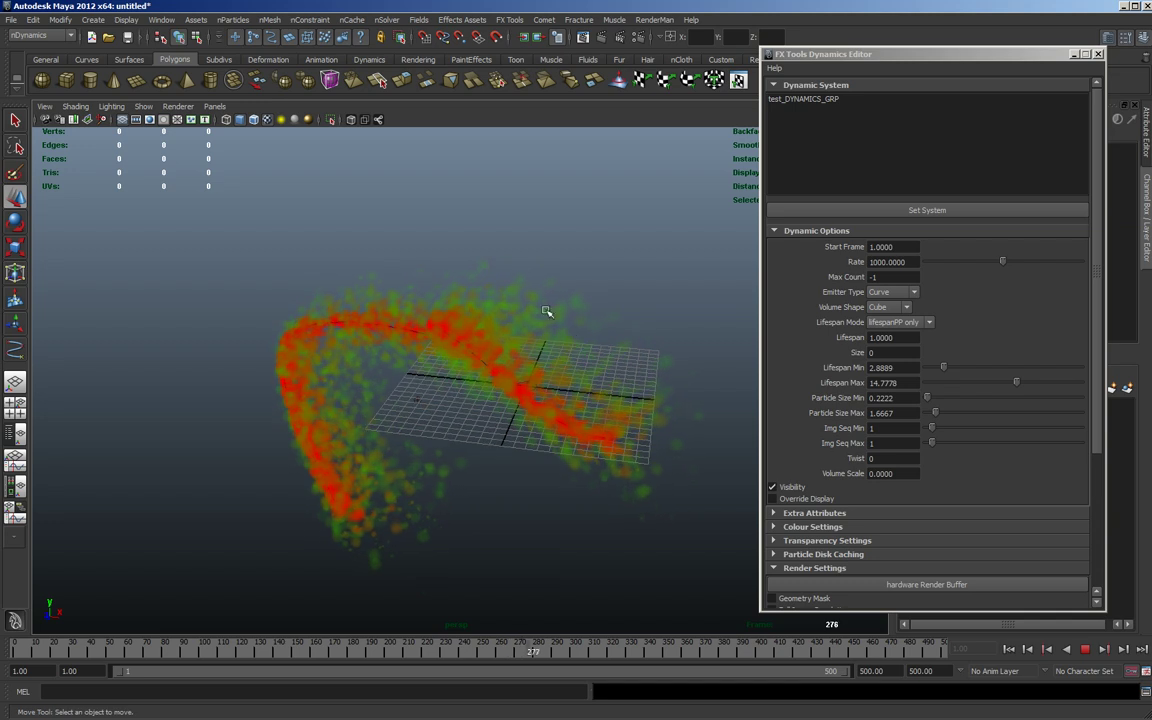
# Step: Stop the playback and select the emitted particles in the viewport
pyautogui.click(858, 586)
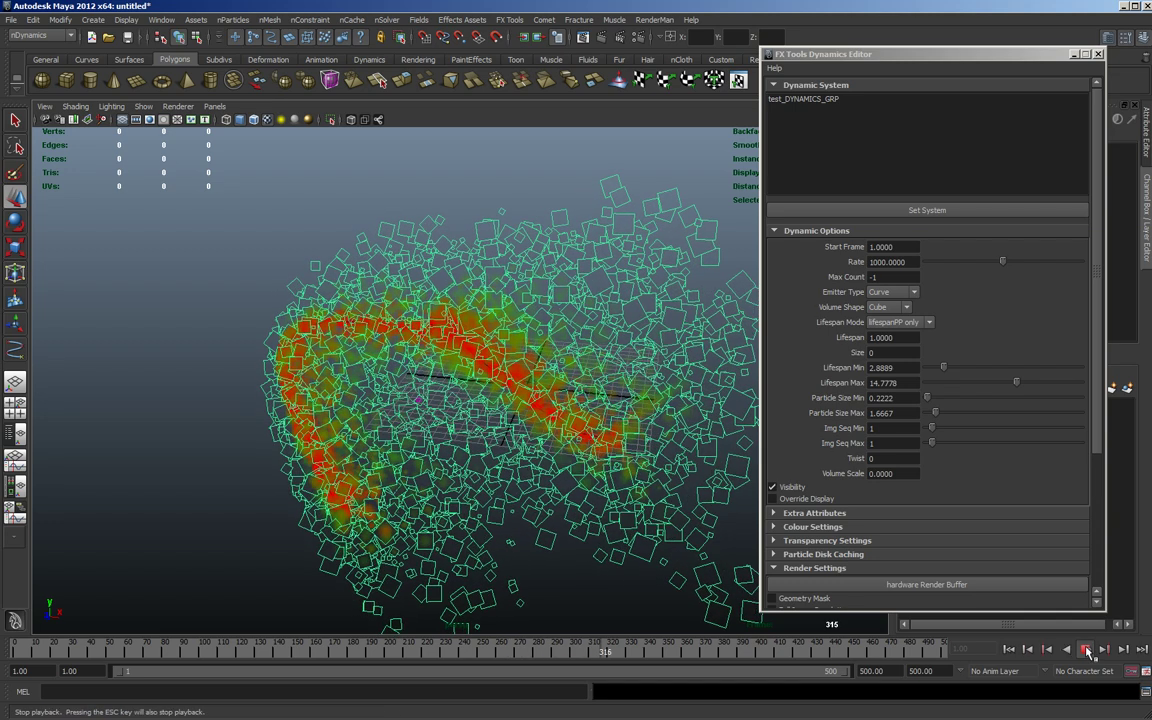
pyautogui.click(433, 256)
pyautogui.click(254, 200)
pyautogui.keyDown('alt'); pyautogui.moveTo(296, 360); pyautogui.dragTo(432, 321); pyautogui.keyUp('alt')
pyautogui.click(501, 330)
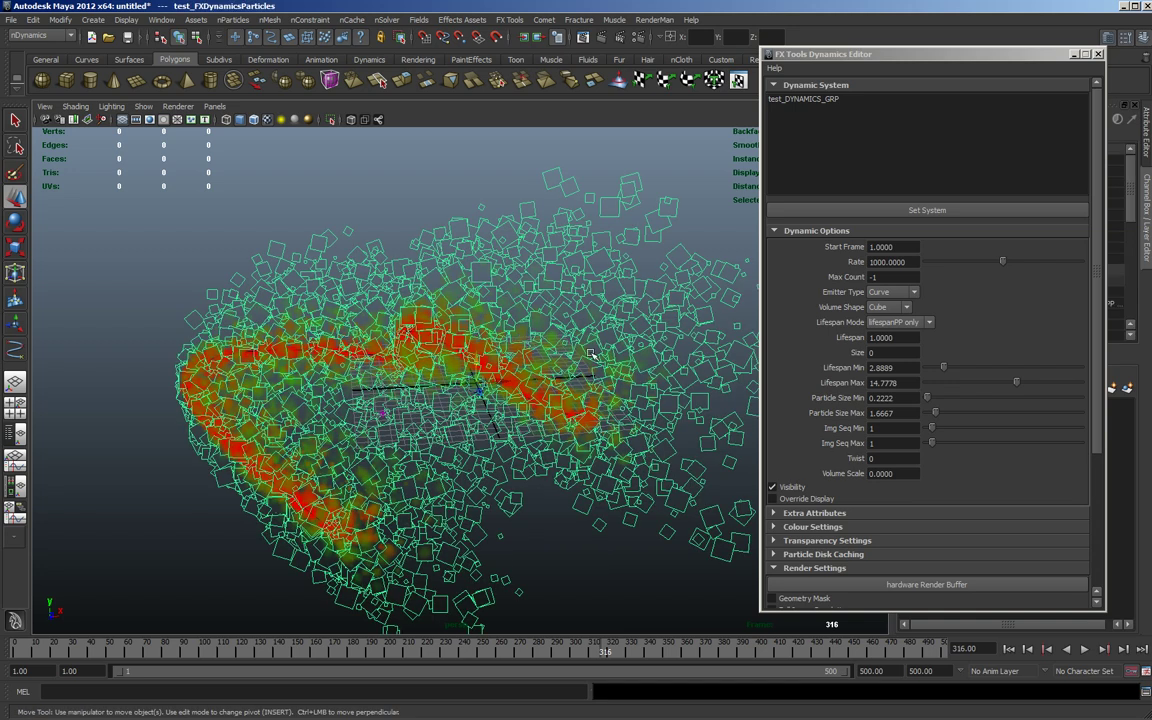
# Step: Remove green from the particle colour ramp and shift its blue marker slightly below the ramp's top
pyautogui.scroll(-5, 853, 387)
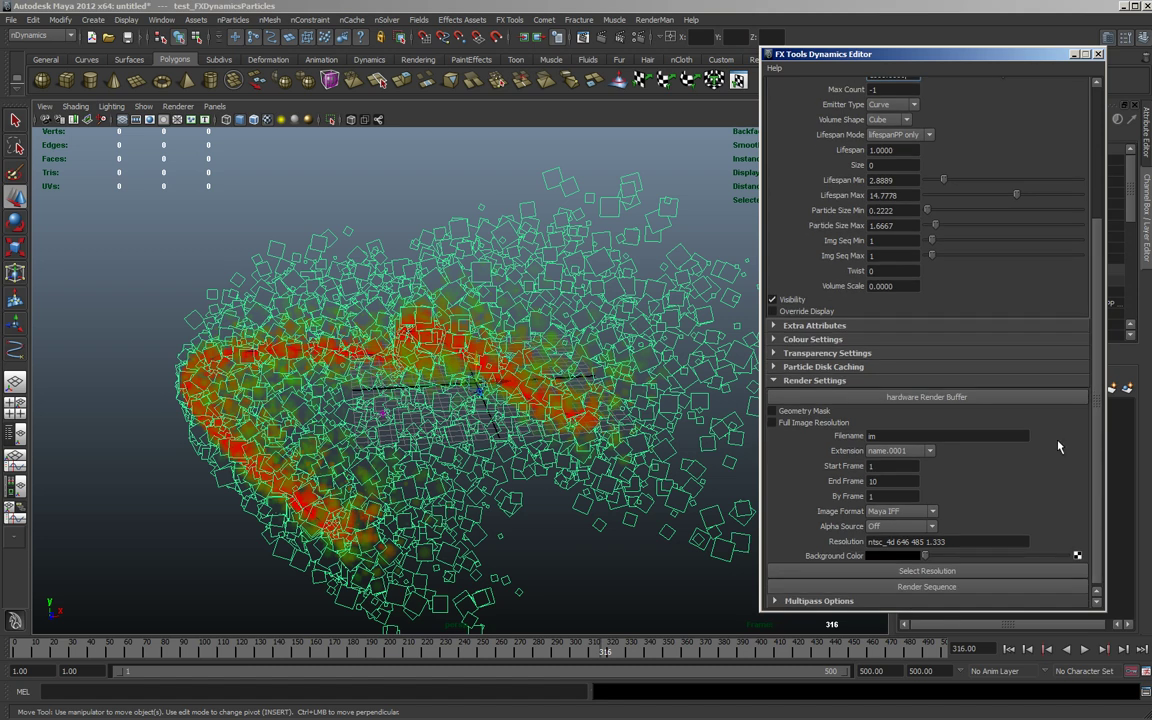
pyautogui.click(797, 340)
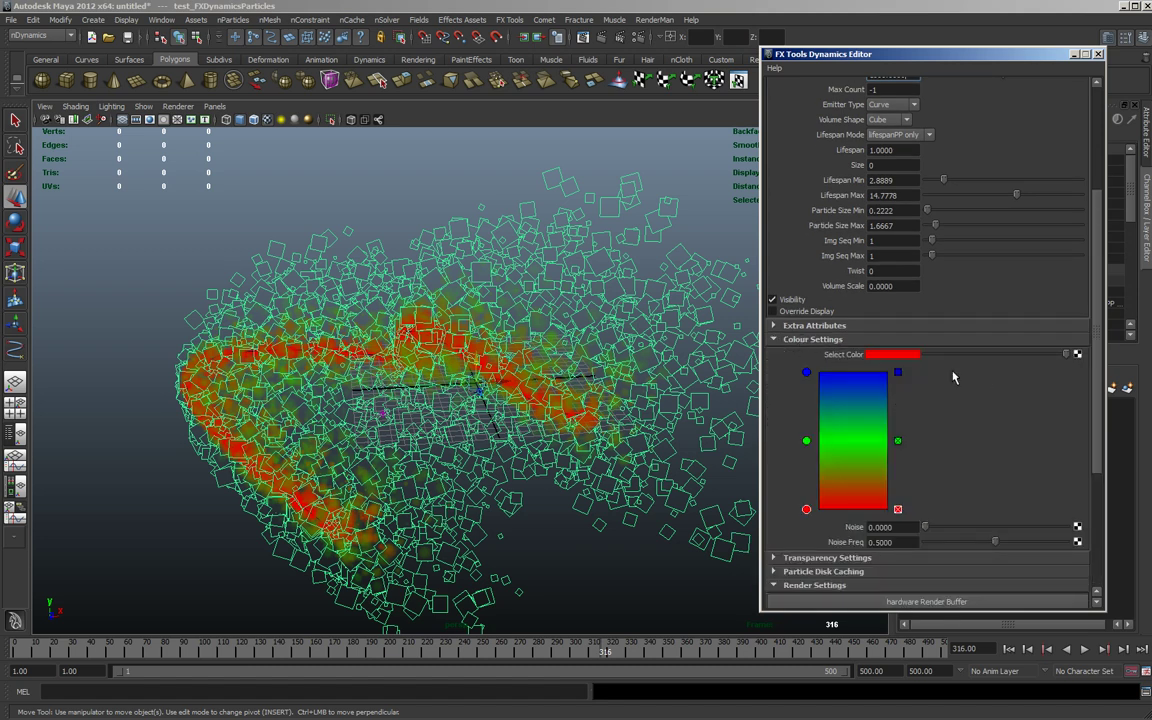
pyautogui.click(896, 442)
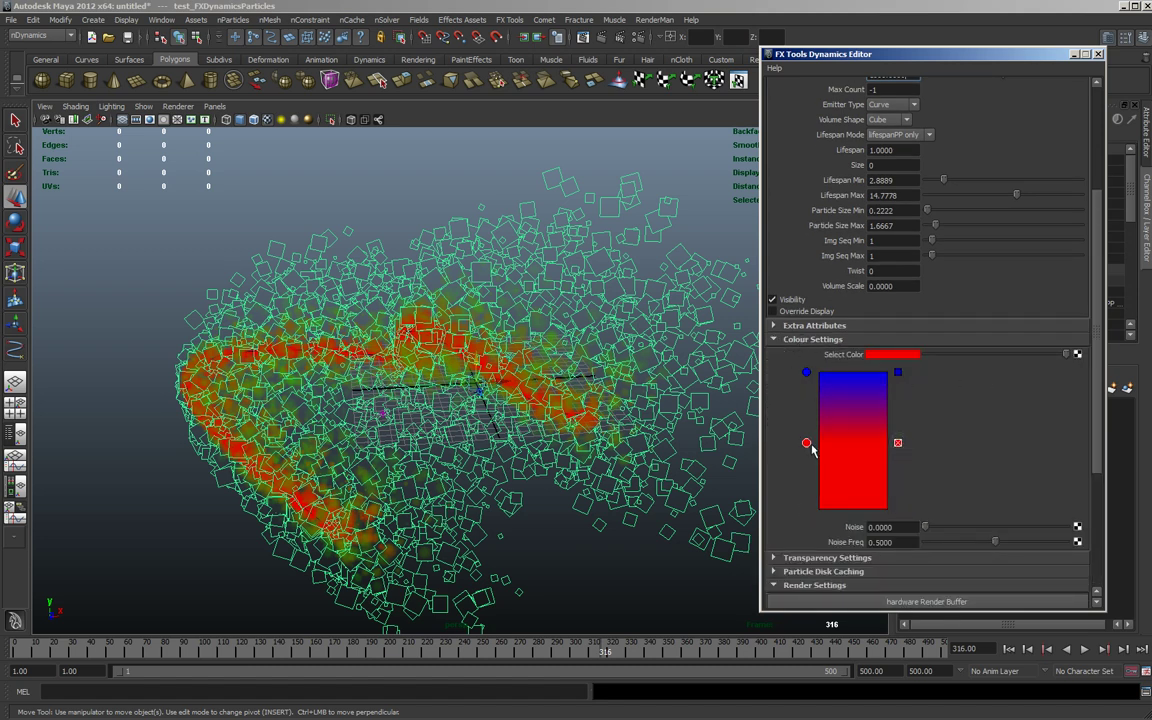
pyautogui.moveTo(797, 448); pyautogui.dragTo(829, 521)
pyautogui.moveTo(808, 372); pyautogui.dragTo(822, 377)
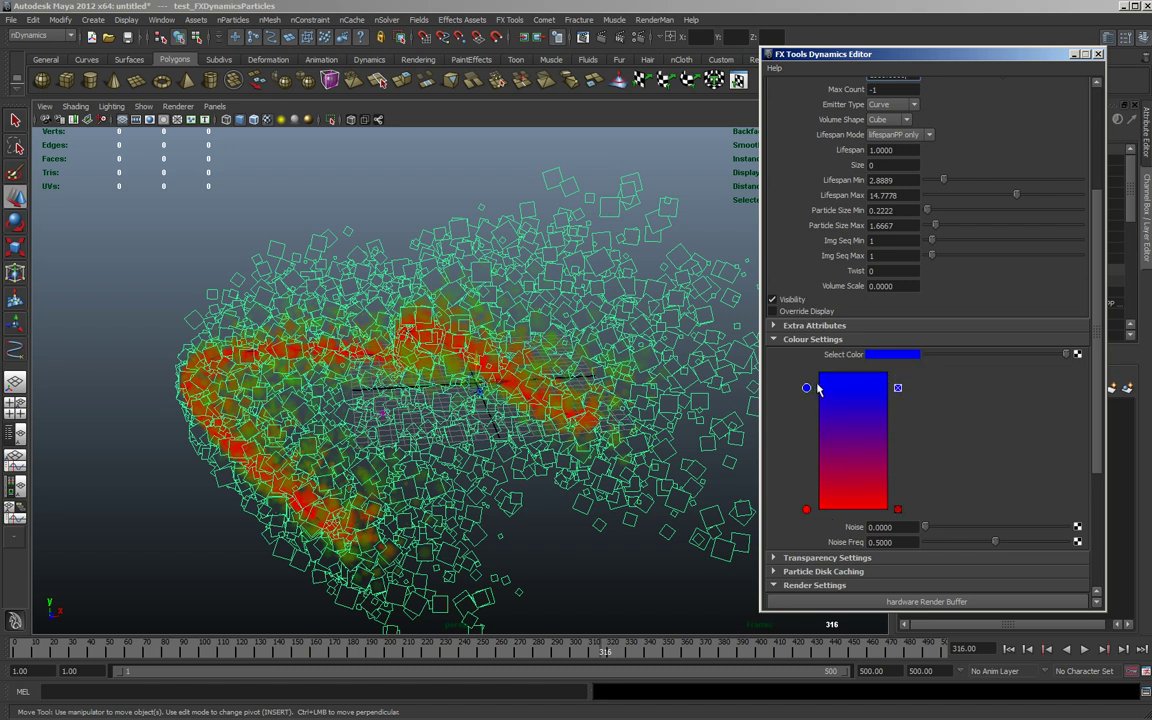
# Step: Restart the simulation and lower the blue marker further so blue fills the upper part of the colour ramp
pyautogui.click(1009, 649)
pyautogui.click(1085, 649)
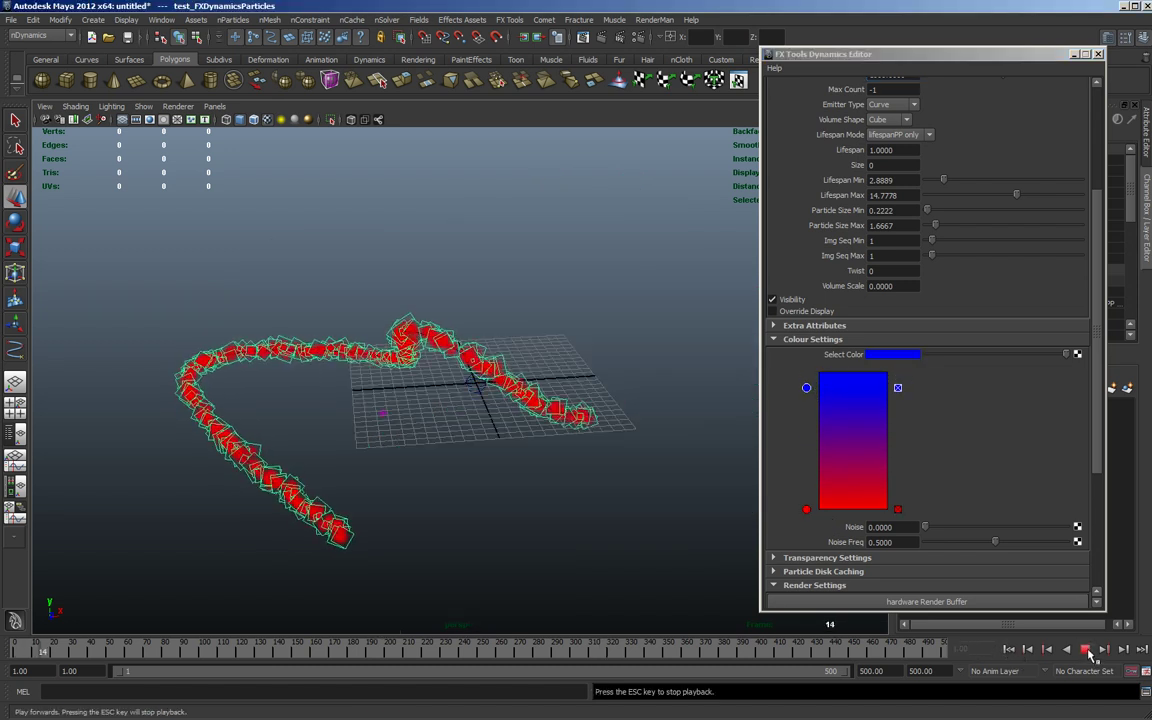
pyautogui.moveTo(806, 388); pyautogui.dragTo(806, 414)
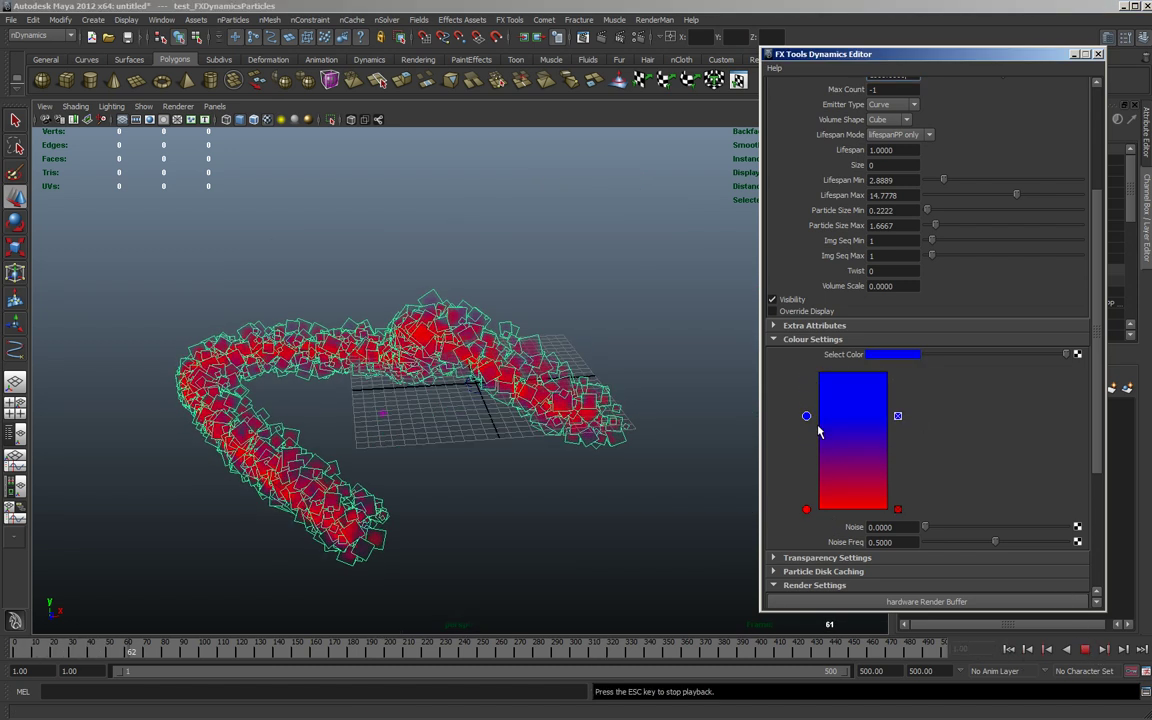
# Step: Soften the colour ramp's red base marker to pink by reducing its saturation to 0.365
pyautogui.click(806, 509)
pyautogui.click(896, 355)
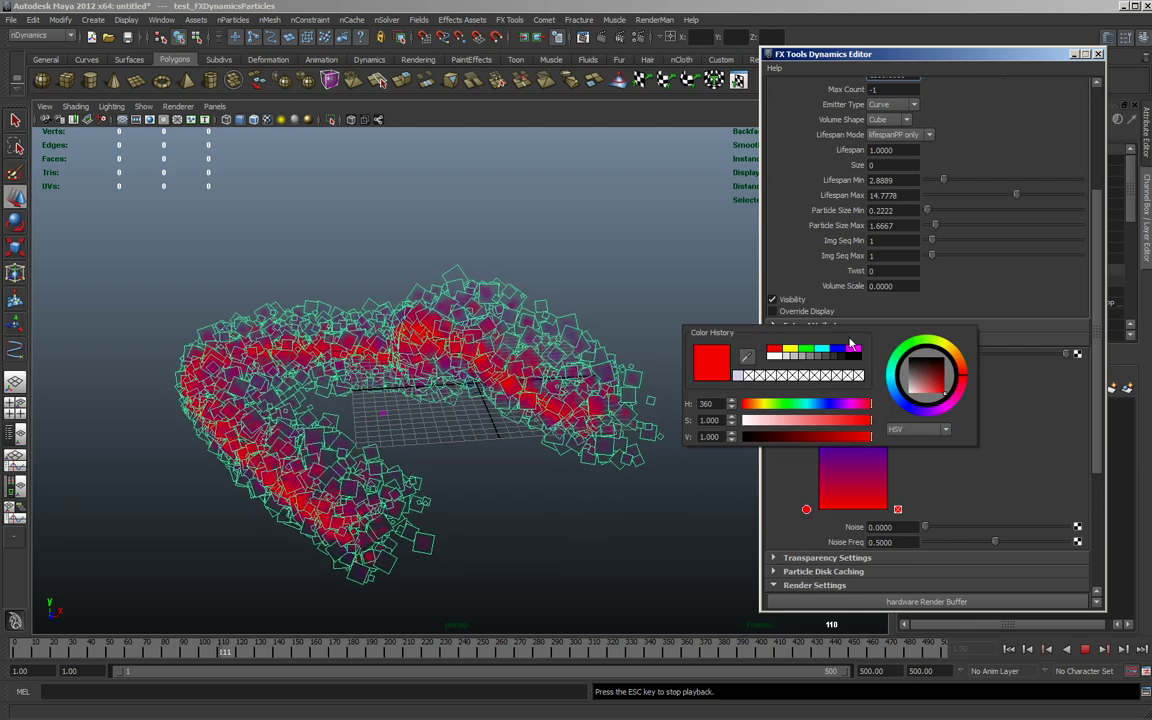
pyautogui.moveTo(866, 421); pyautogui.dragTo(787, 424)
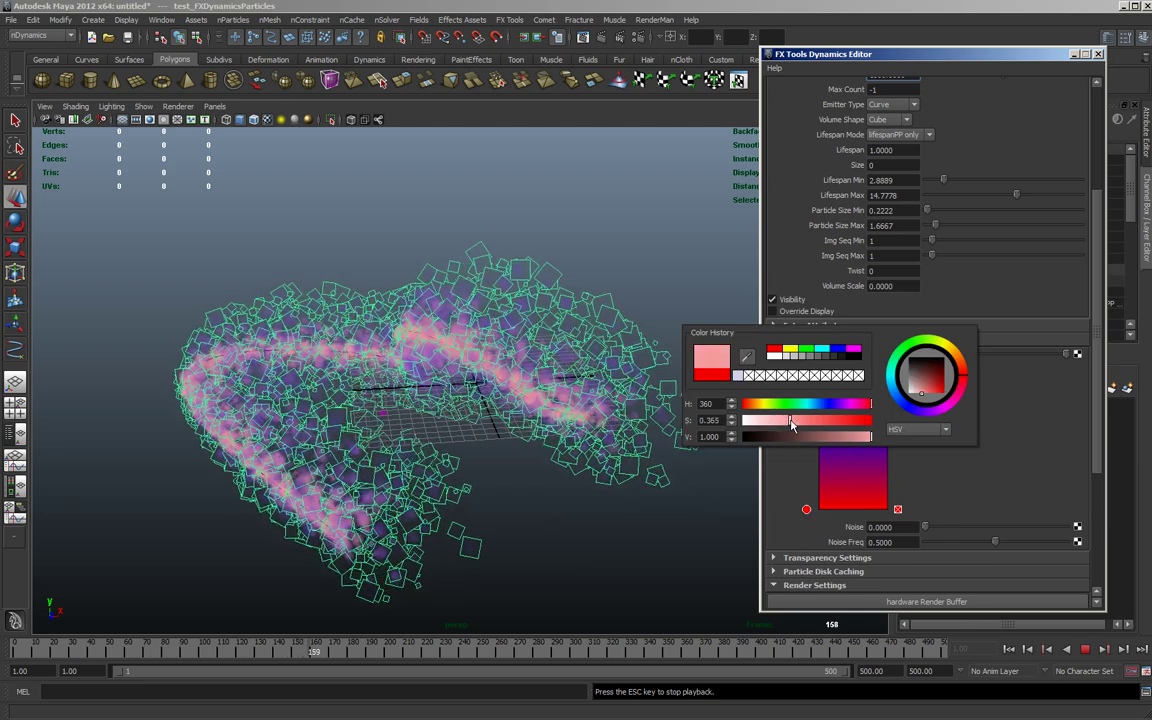
# Step: Reduce the transparency ramp to two markers and set the upper one to white
pyautogui.scroll(-3, 1097, 407)
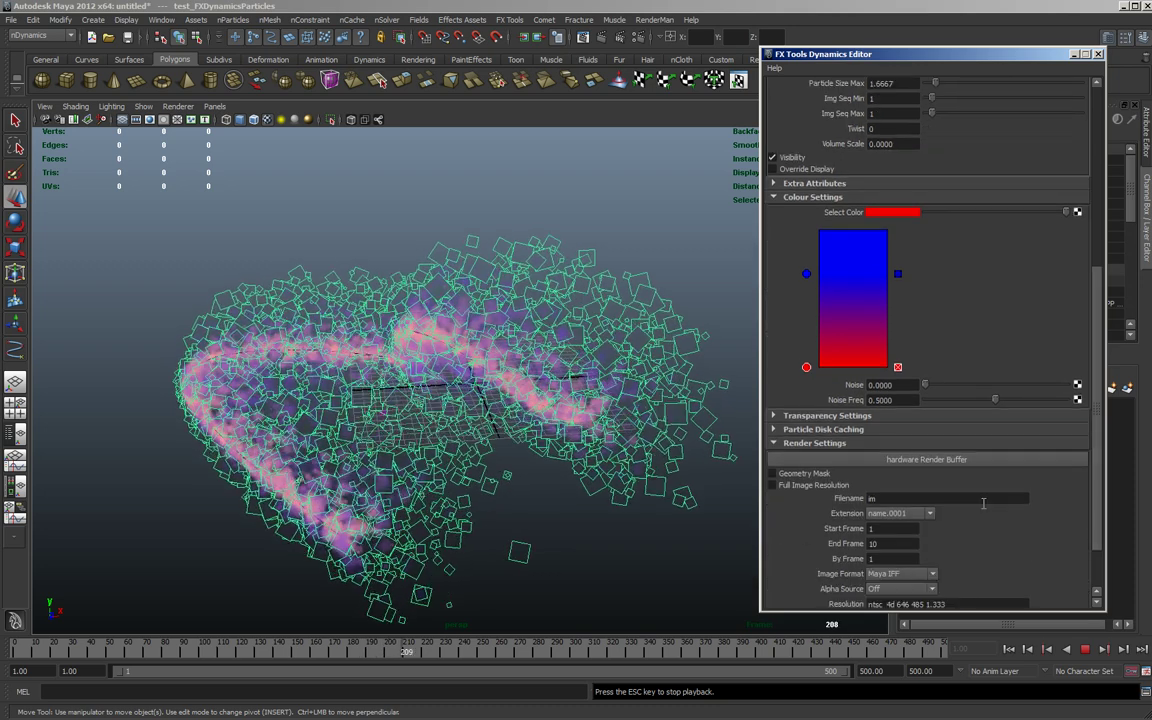
pyautogui.click(827, 415)
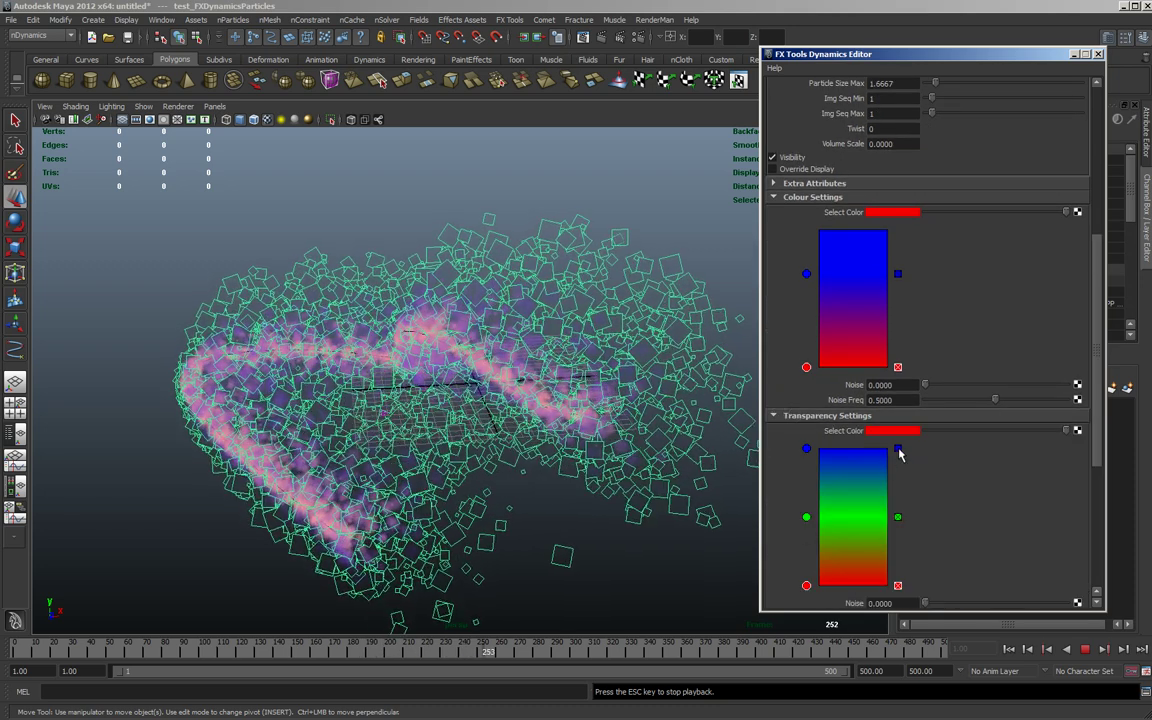
pyautogui.moveTo(806, 517); pyautogui.dragTo(806, 448)
pyautogui.moveTo(928, 432); pyautogui.dragTo(1140, 429)
pyautogui.click(806, 586)
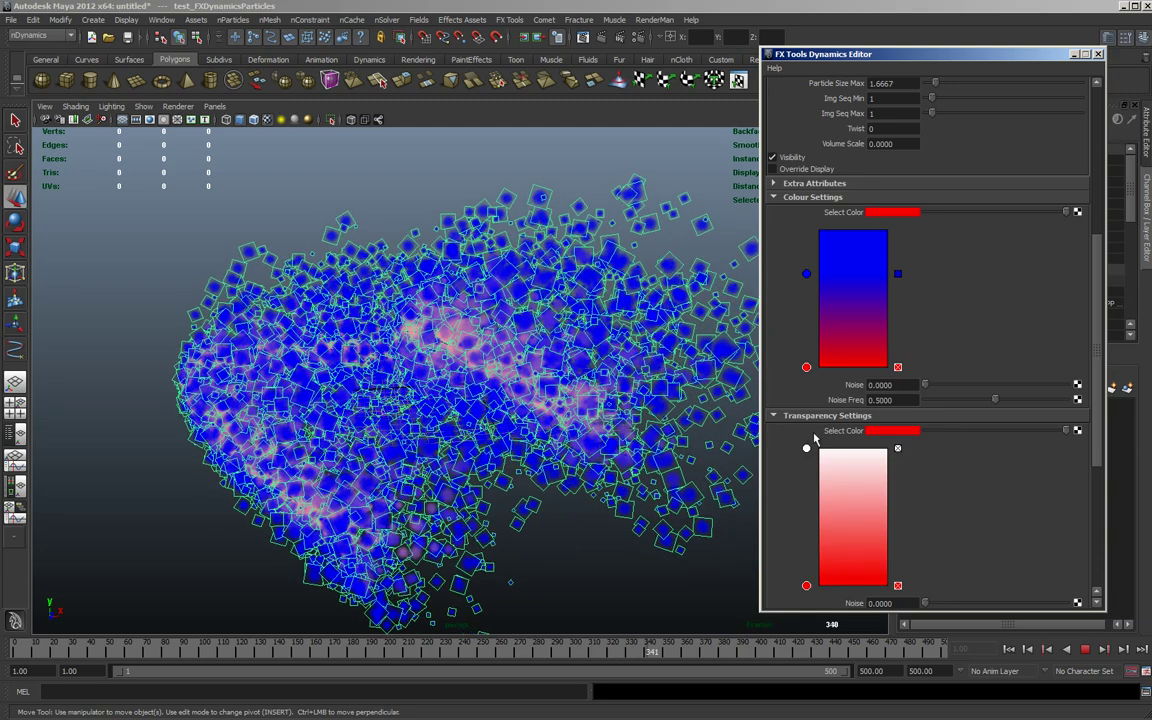
# Step: Recolour the transparency ramp from white at the base to black above, placing the black marker slightly below the ramp's top
pyautogui.moveTo(806, 449)
pyautogui.mouseDown()
pyautogui.moveTo(806, 488)
pyautogui.moveTo(806, 447)
pyautogui.mouseUp()
pyautogui.click(806, 585)
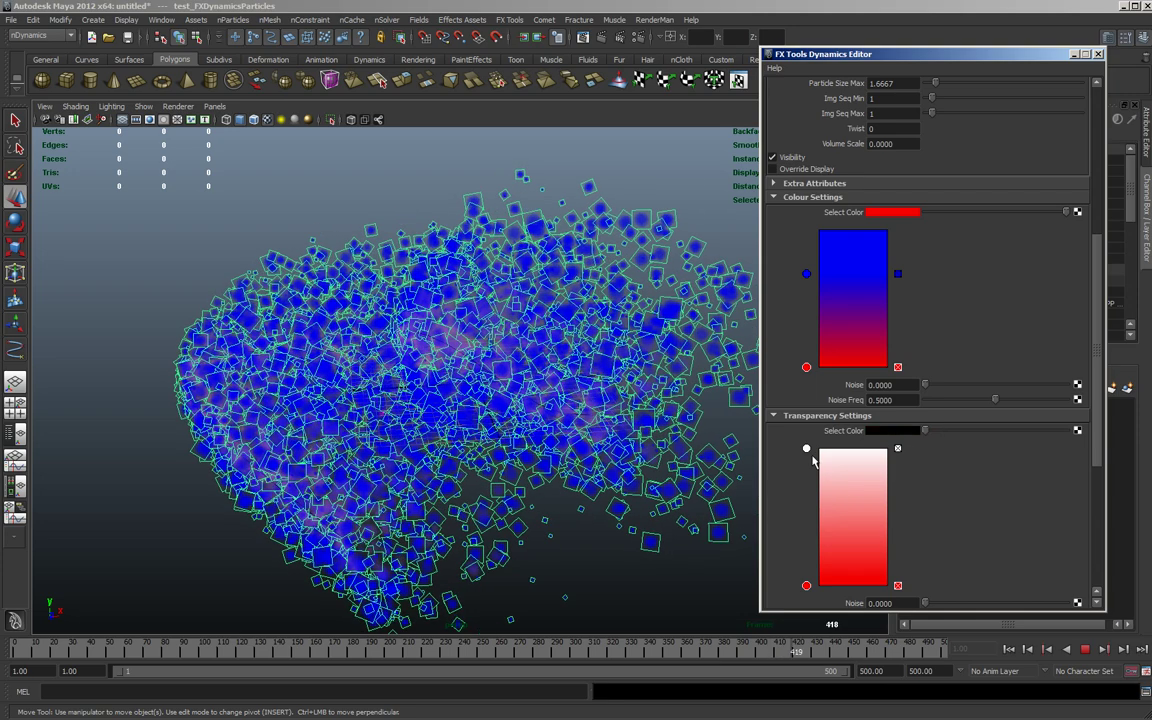
pyautogui.moveTo(806, 448)
pyautogui.mouseDown()
pyautogui.moveTo(806, 548)
pyautogui.moveTo(806, 448)
pyautogui.mouseUp()
pyautogui.moveTo(806, 548); pyautogui.dragTo(806, 585)
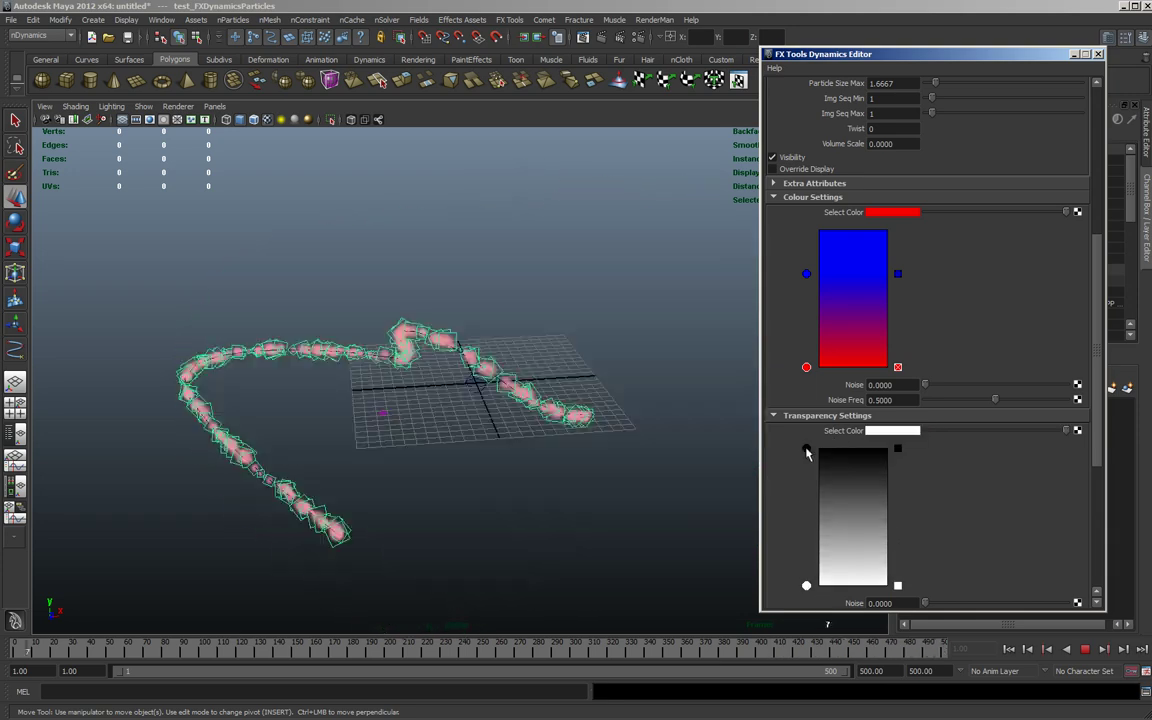
pyautogui.moveTo(806, 449); pyautogui.dragTo(807, 488)
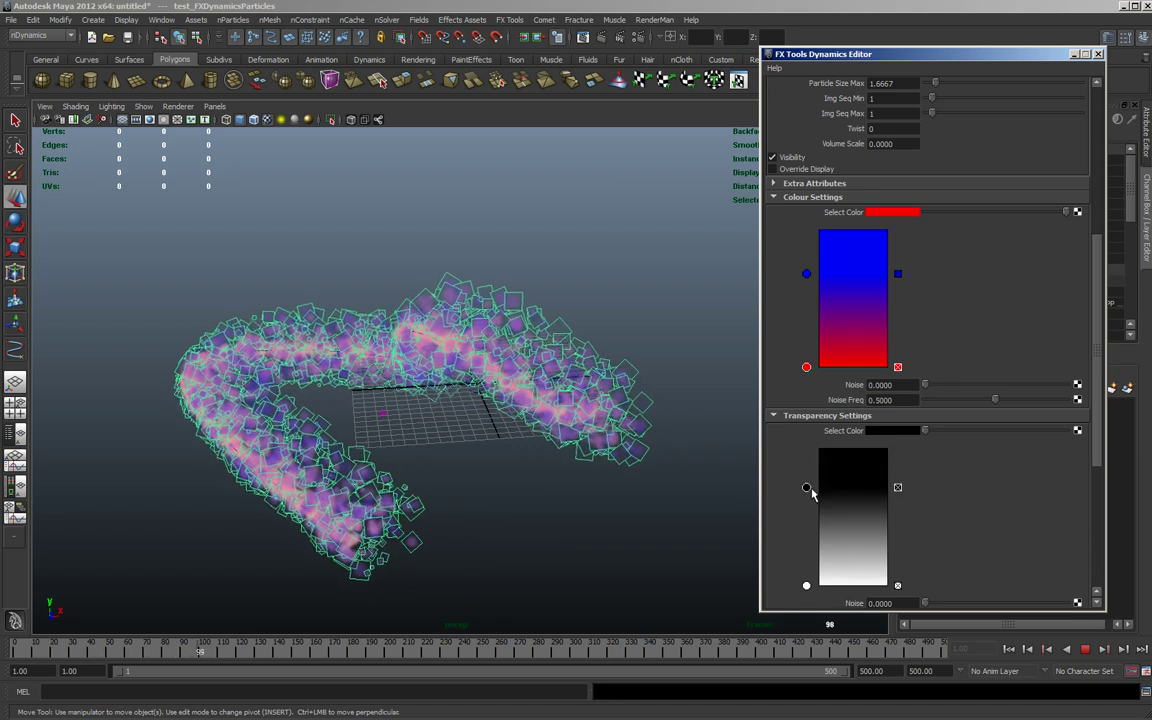
pyautogui.moveTo(806, 488)
pyautogui.mouseDown()
pyautogui.moveTo(807, 561)
pyautogui.moveTo(810, 478)
pyautogui.moveTo(810, 520)
pyautogui.moveTo(848, 443)
pyautogui.moveTo(836, 447)
pyautogui.moveTo(846, 458)
pyautogui.moveTo(858, 450)
pyautogui.moveTo(857, 466)
pyautogui.mouseUp()
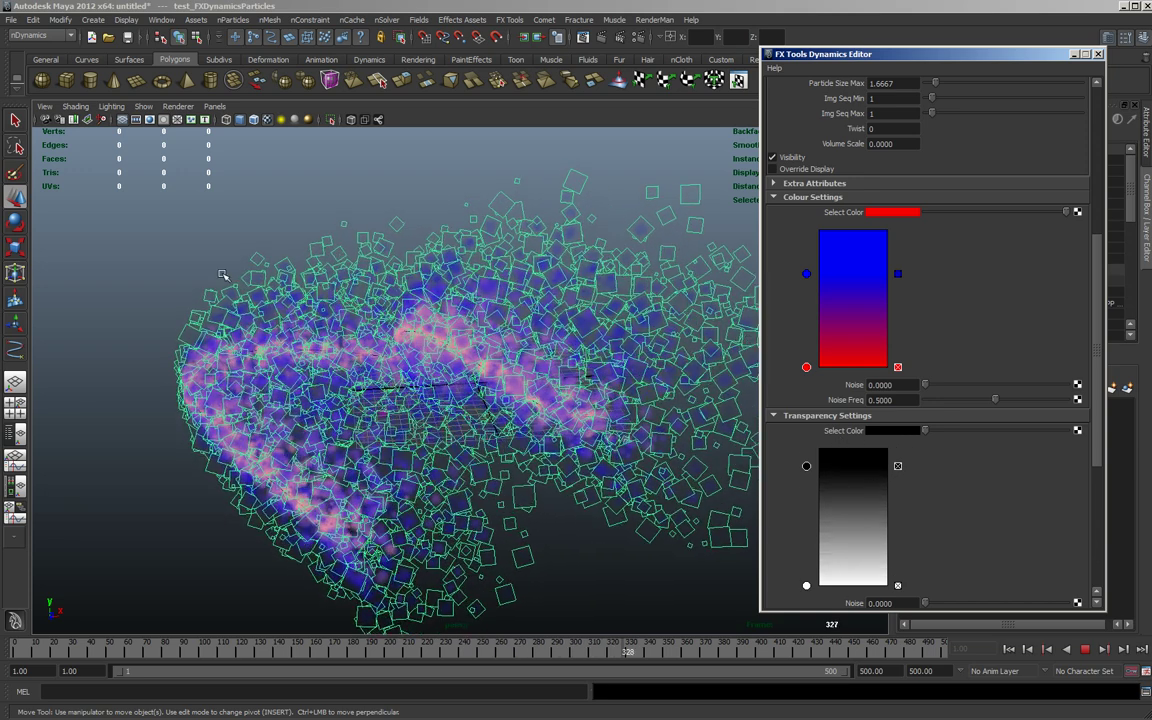
# Step: Deselect the particles, inspect the emission from another angle and return to the first frame
pyautogui.click(137, 238)
pyautogui.keyDown('alt'); pyautogui.moveTo(497, 447); pyautogui.dragTo(432, 458); pyautogui.keyUp('alt')
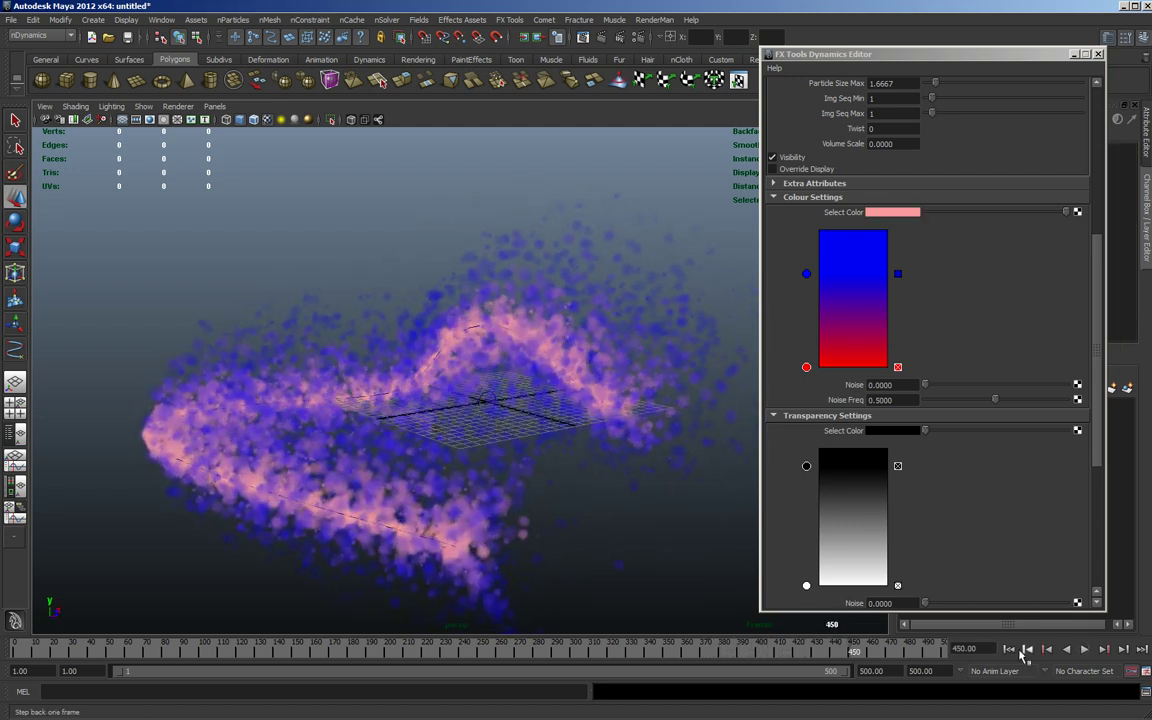
pyautogui.click(1009, 649)
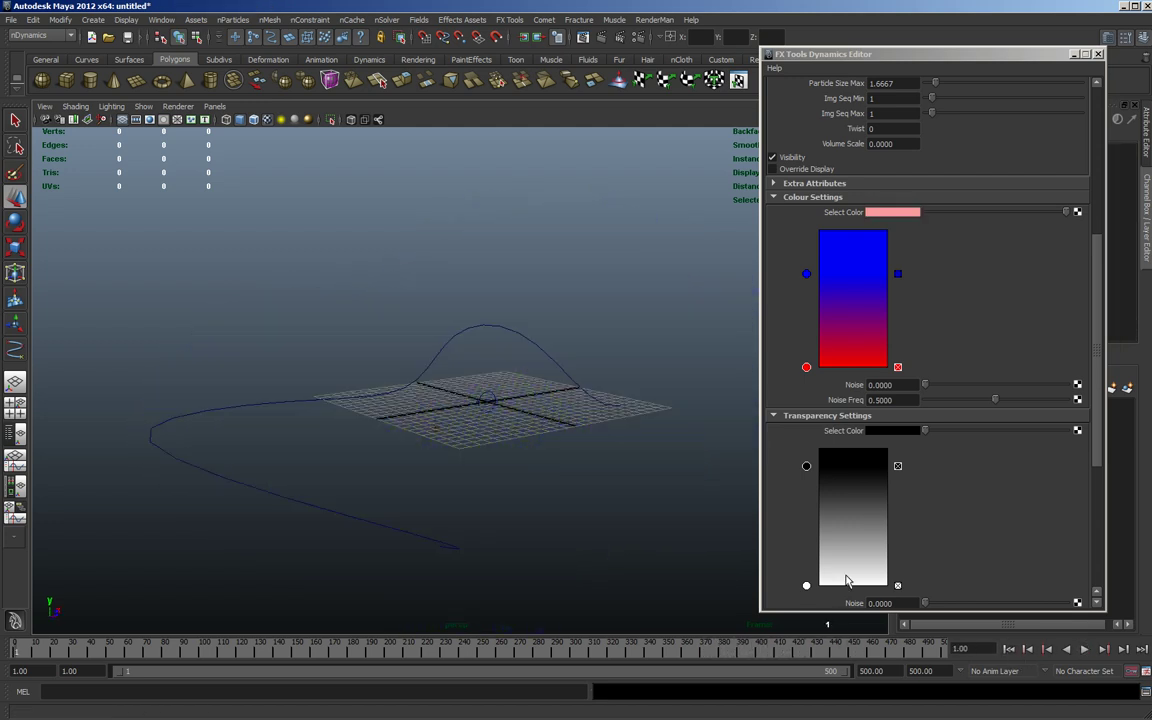
# Step: Select the two control vertices at the emitter curve's hump, lower them slightly and key them at frame 1
pyautogui.click(452, 330)
pyautogui.click(445, 321)
pyautogui.click(465, 332)
pyautogui.moveTo(400, 330); pyautogui.dragTo(403, 329, button='right')
pyautogui.moveTo(388, 301); pyautogui.dragTo(562, 343)
pyautogui.moveTo(491, 295); pyautogui.dragTo(492, 294)
# Step: Key the hump's control vertices raised at about frame 42 and lowered to grid level at frame 79
pyautogui.moveTo(50, 643); pyautogui.dragTo(99, 647)
pyautogui.moveTo(481, 341); pyautogui.dragTo(457, 330)
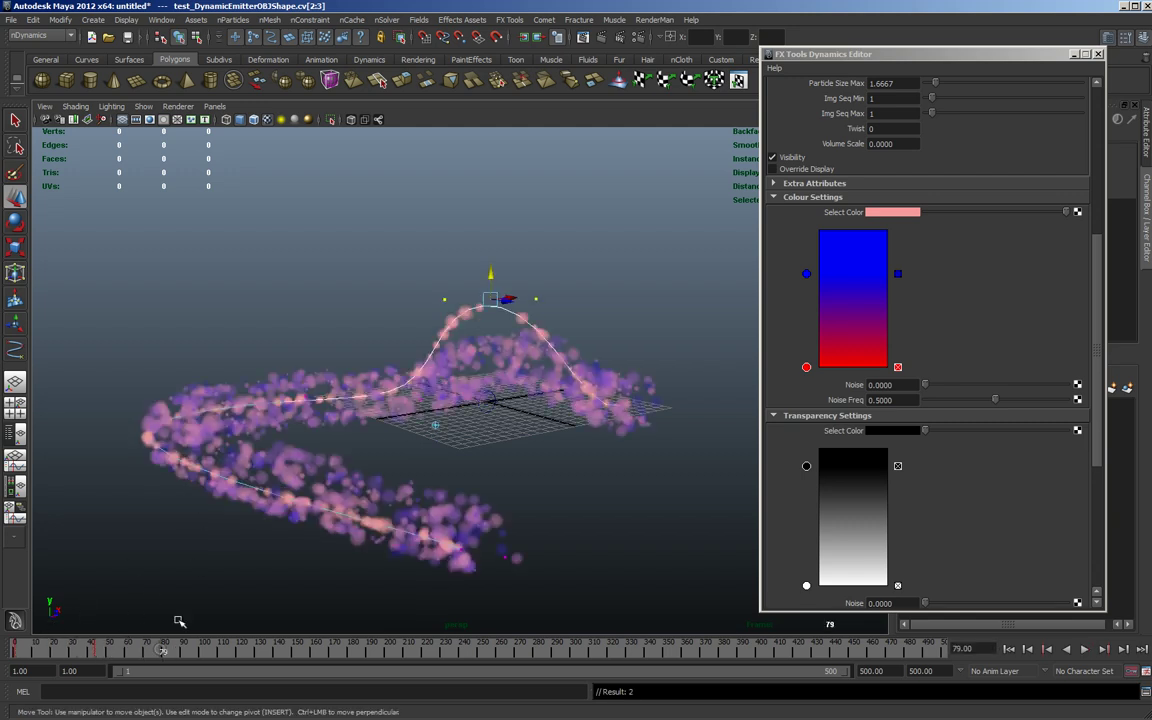
pyautogui.moveTo(490, 276); pyautogui.dragTo(491, 388)
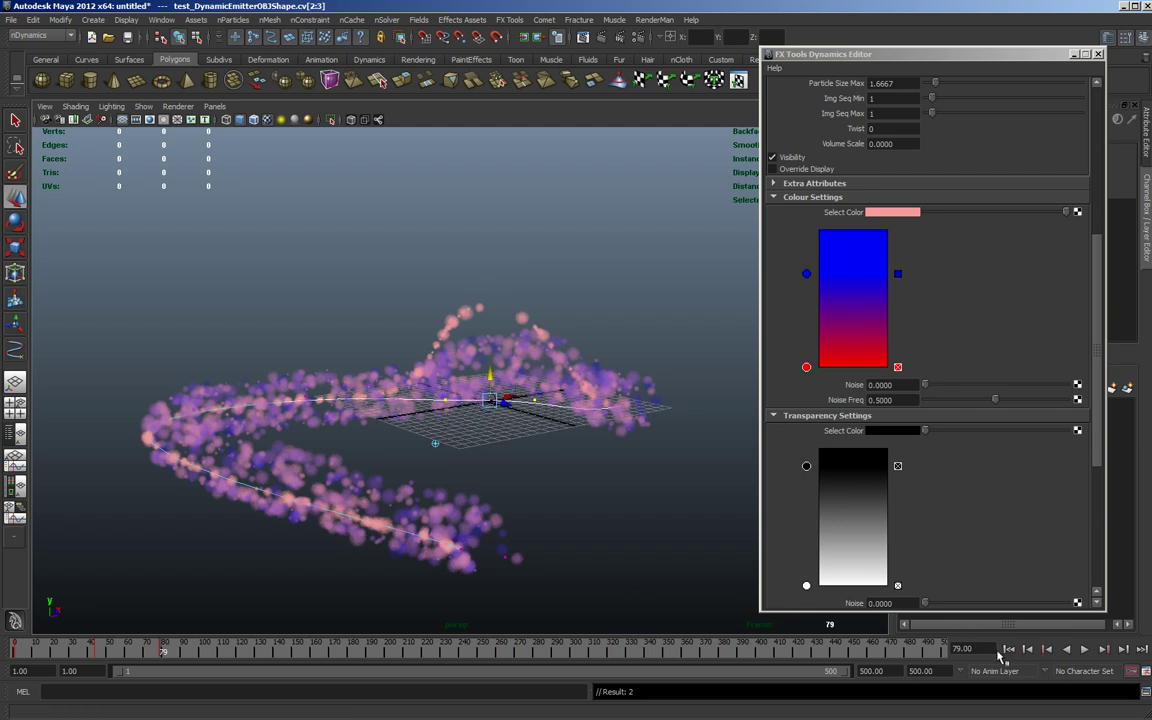
# Step: Play the simulation with the animated curve and set its animation to cycle after the last key
pyautogui.click(1010, 651)
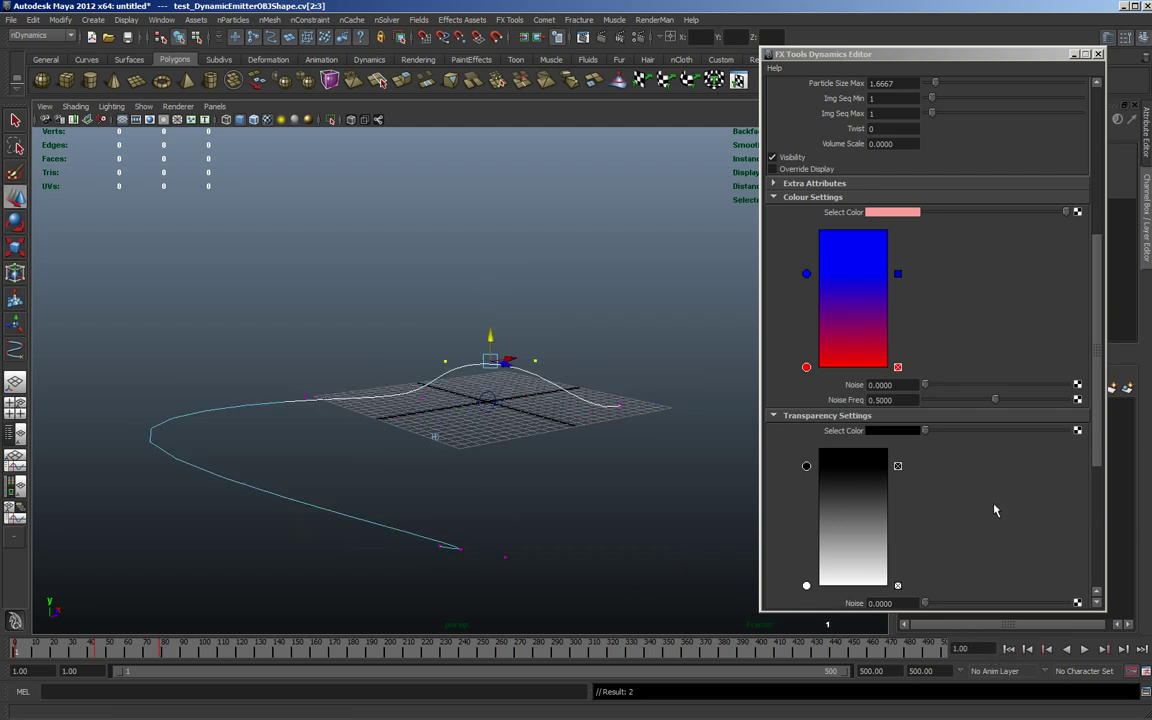
pyautogui.hotkey('alt', 'v')
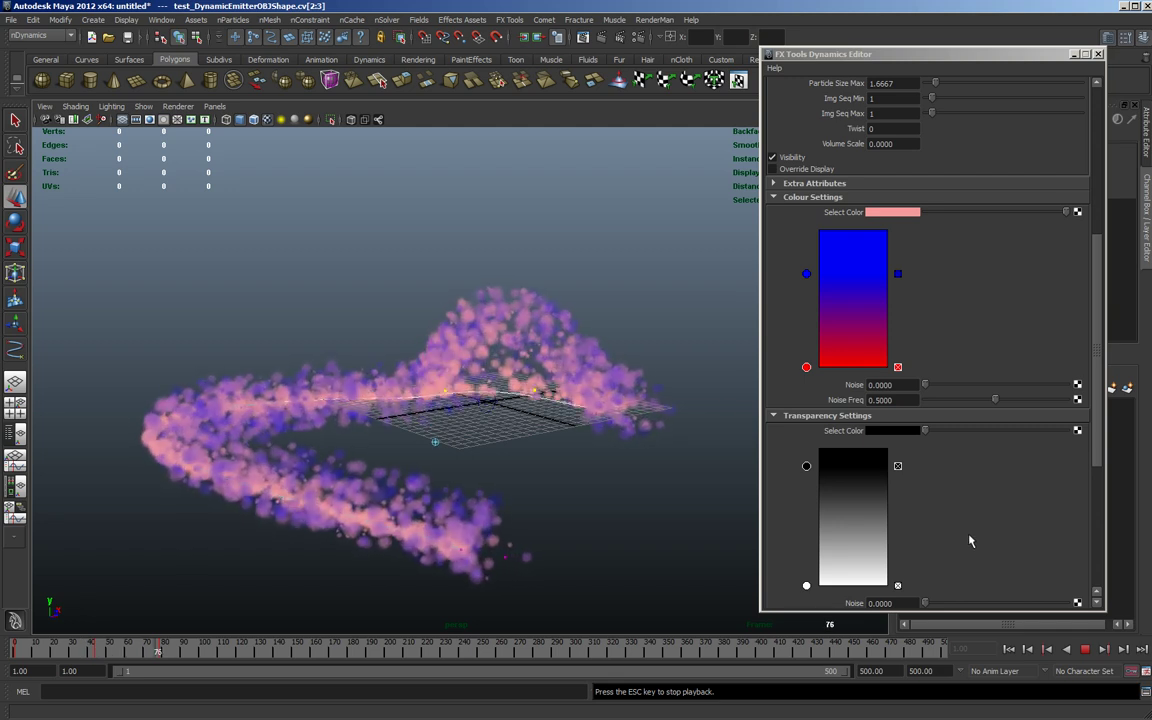
pyautogui.click(1085, 649)
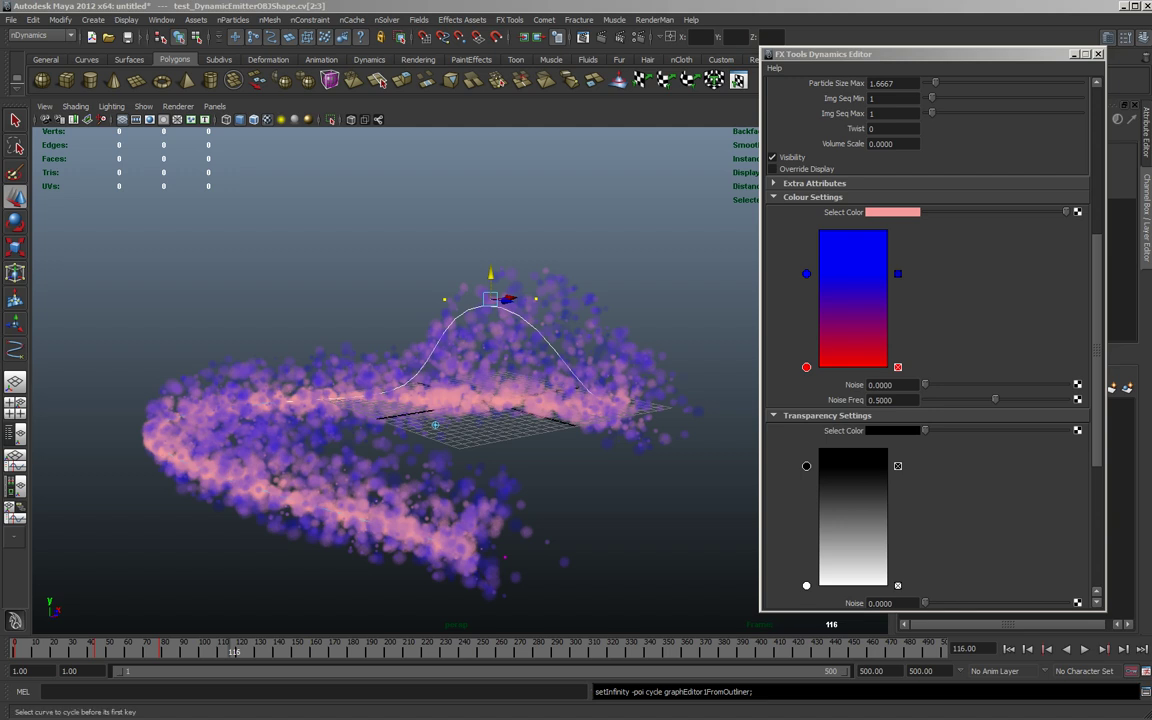
# Step: Replay the simulation from the first frame to check the particles following the cycling curve, and stop it
pyautogui.click(1009, 648)
pyautogui.click(1084, 648)
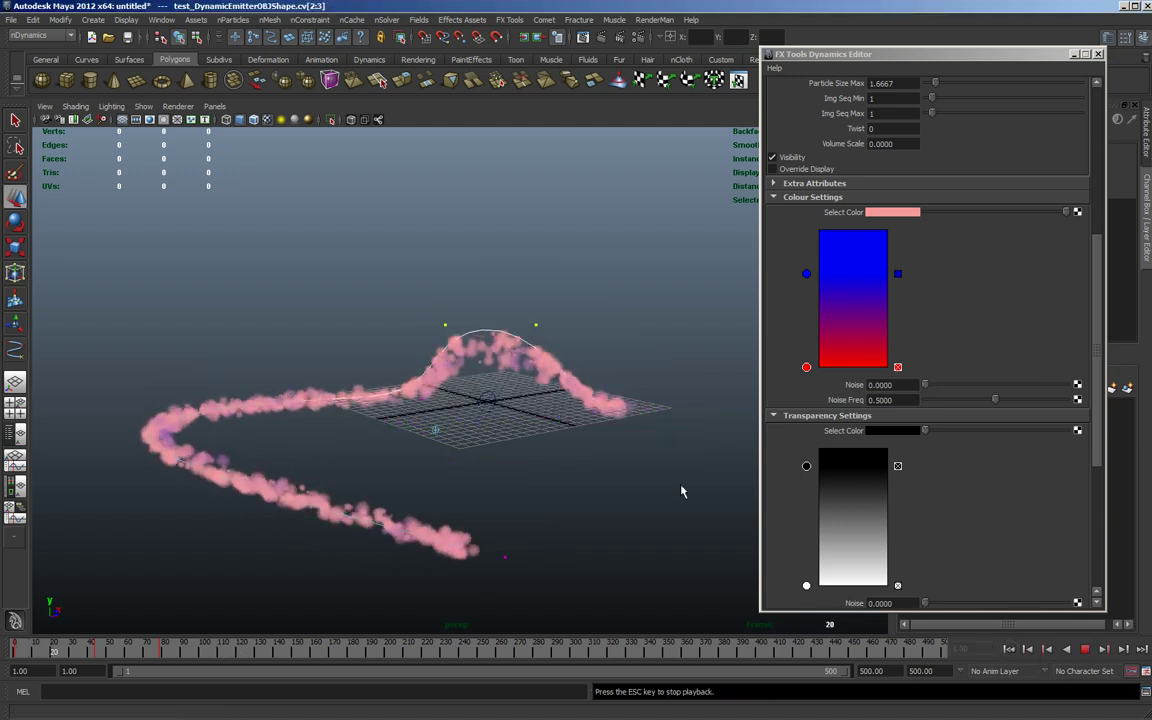
pyautogui.click(524, 451)
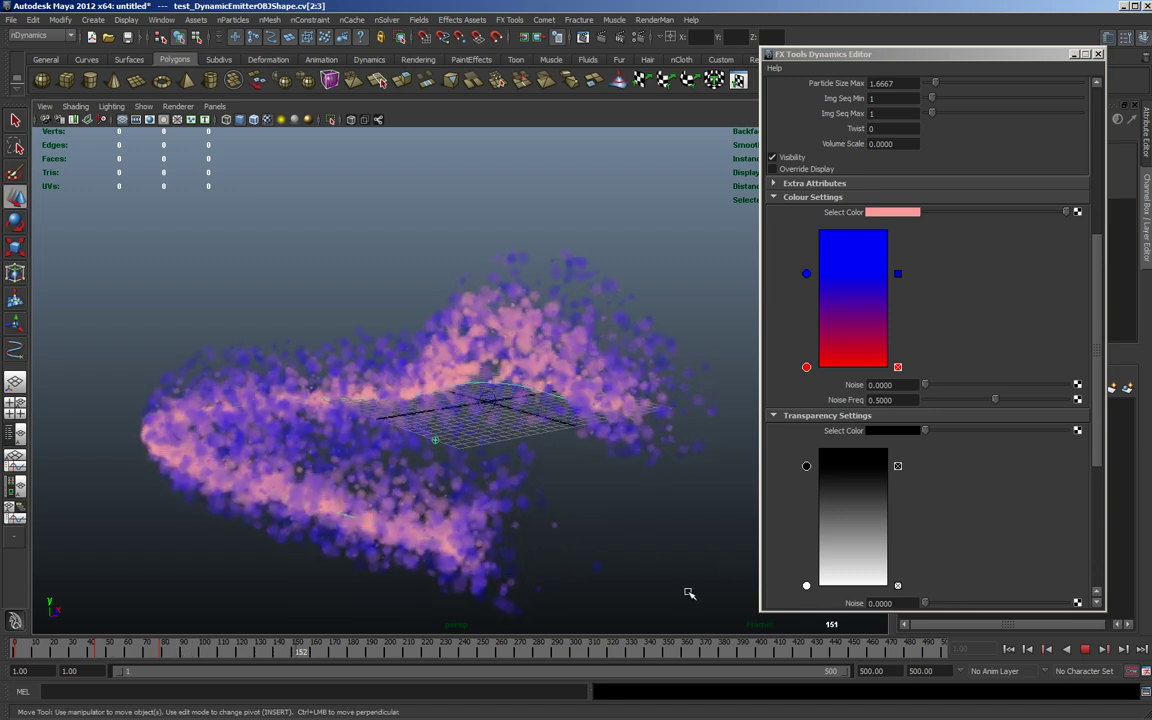
pyautogui.click(1085, 651)
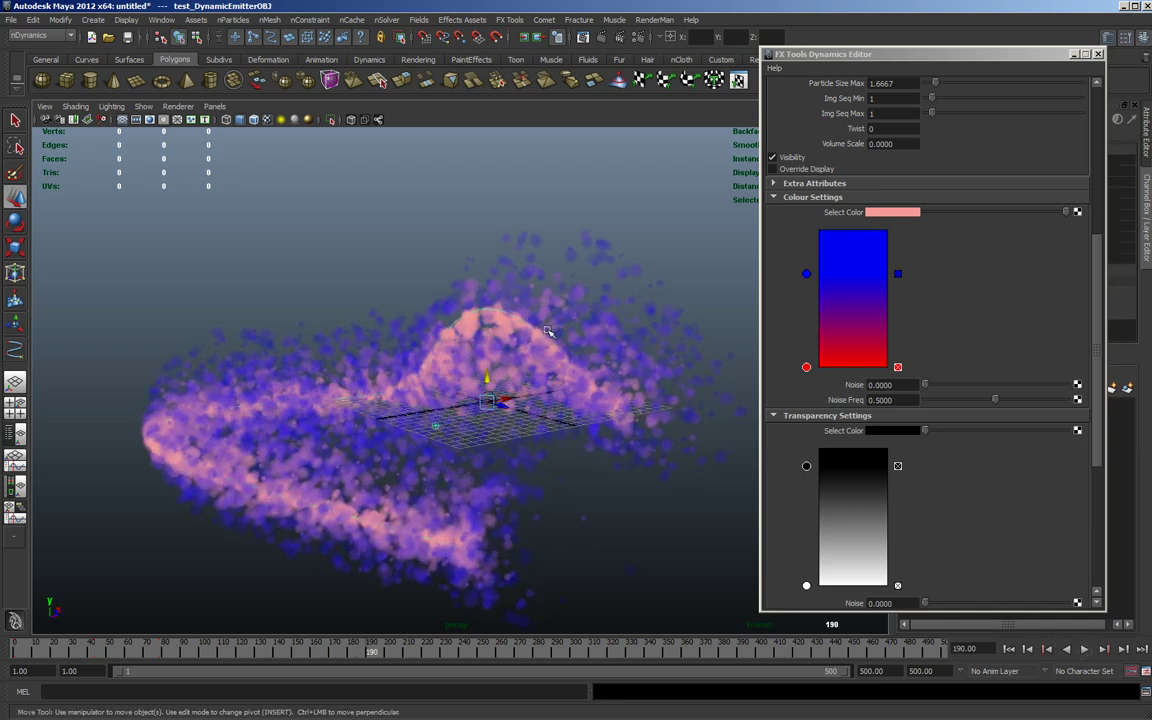
# Step: Set Twist to 5, Normal Speed to 0 and Speed to 10, and replay the simulation from the first frame
pyautogui.moveTo(1094, 340); pyautogui.dragTo(1100, 240)
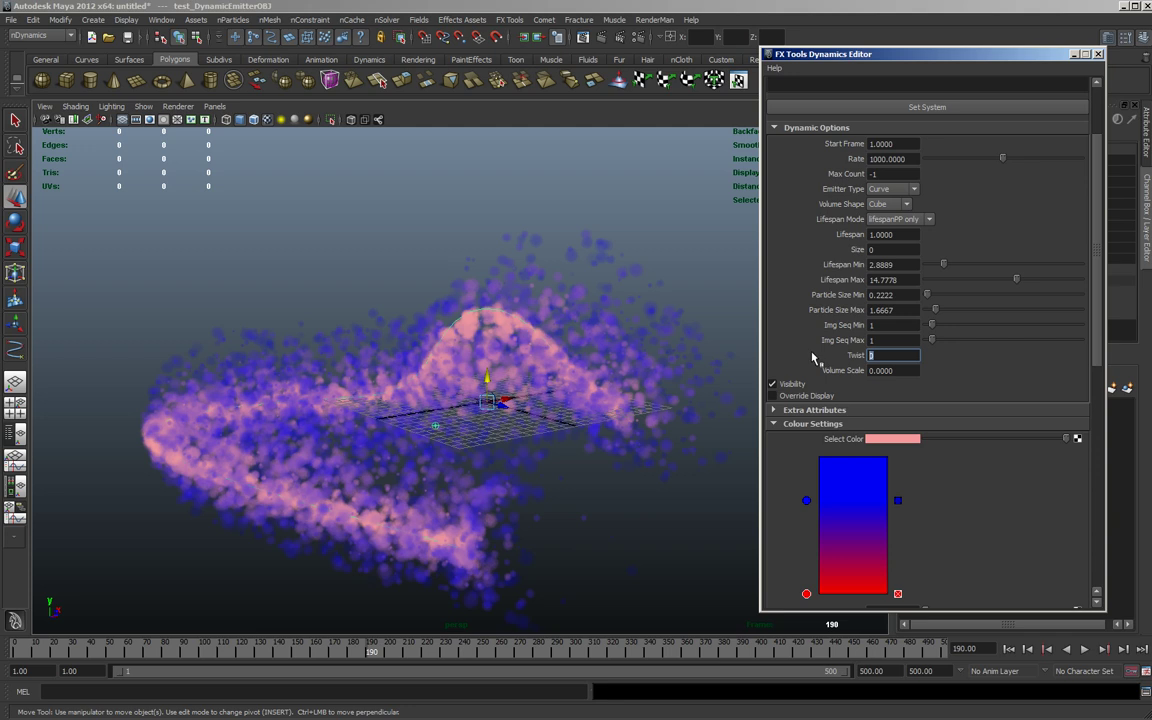
pyautogui.click(815, 410)
pyautogui.scroll(-3, 1061, 387)
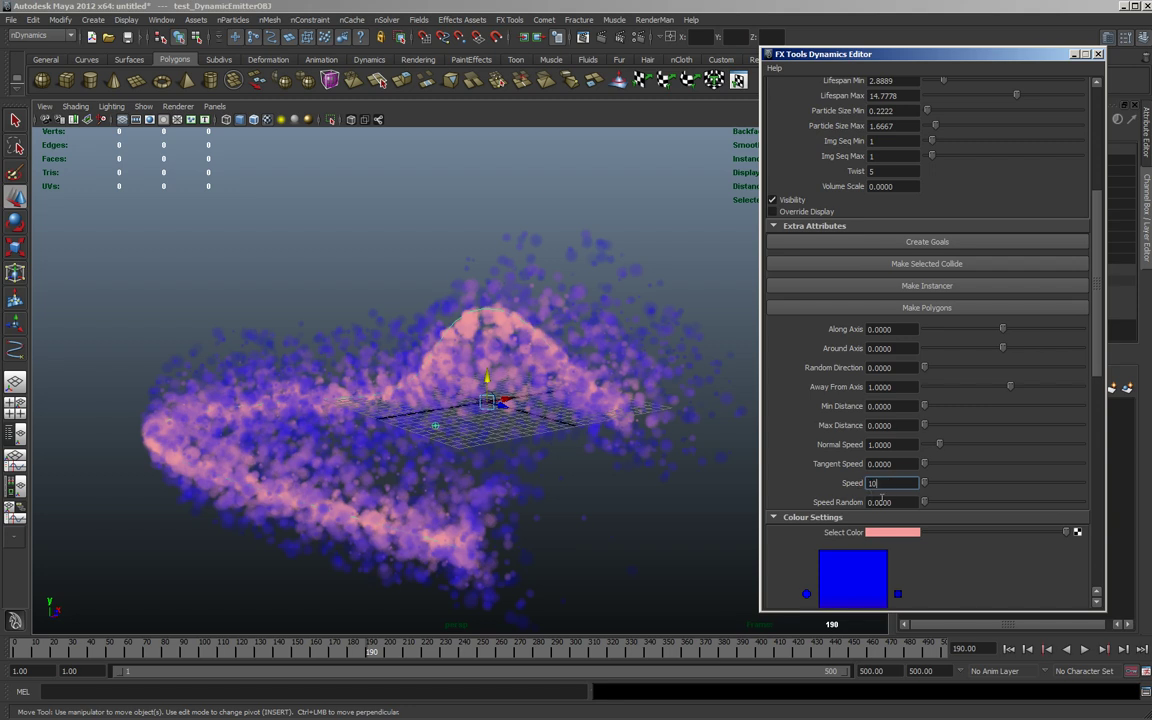
pyautogui.click(1009, 649)
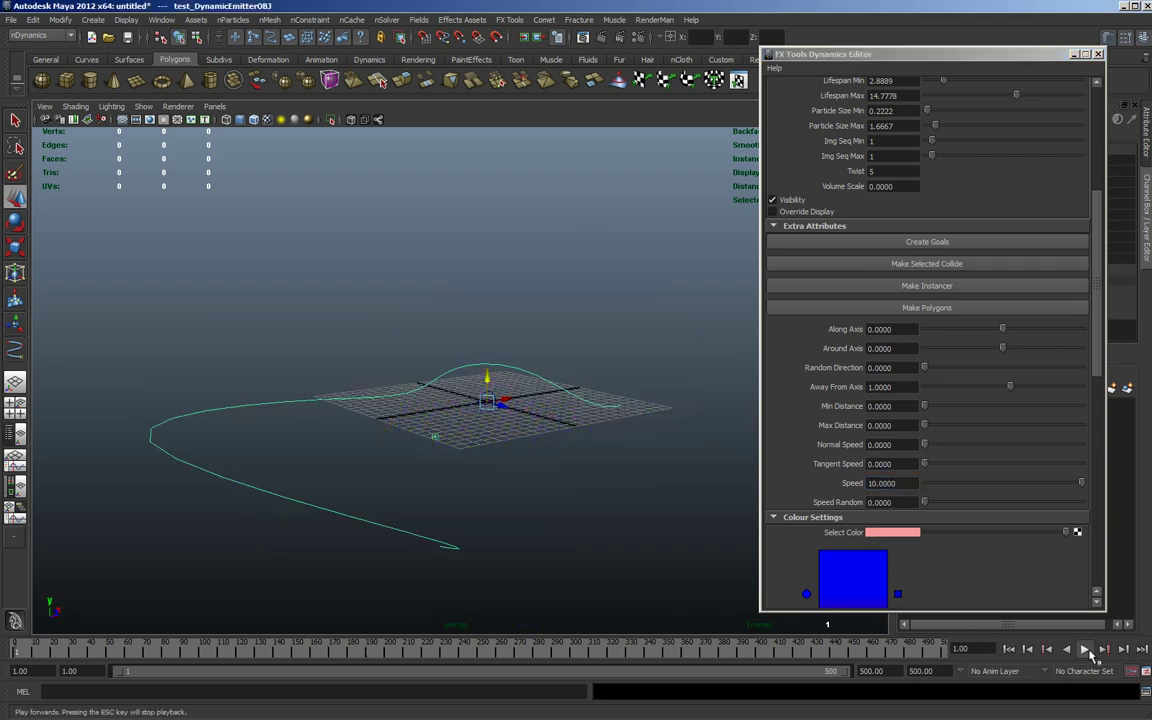
pyautogui.click(1087, 649)
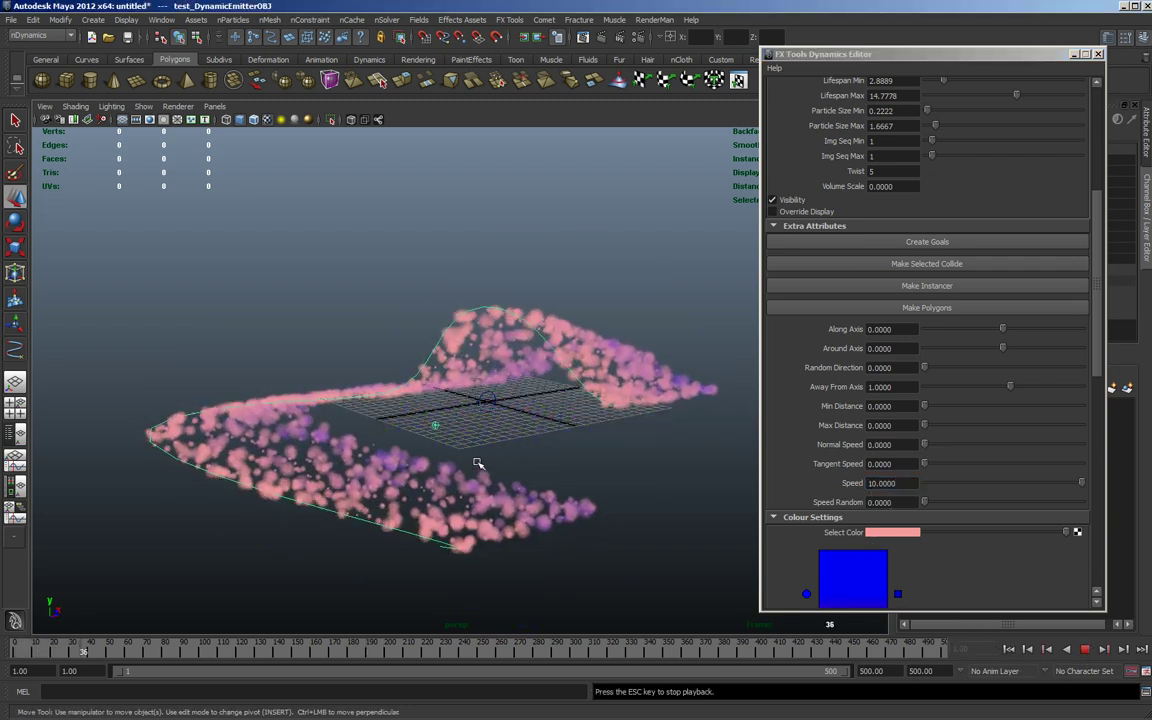
pyautogui.keyDown('alt'); pyautogui.moveTo(488, 481); pyautogui.dragTo(327, 446); pyautogui.keyUp('alt')
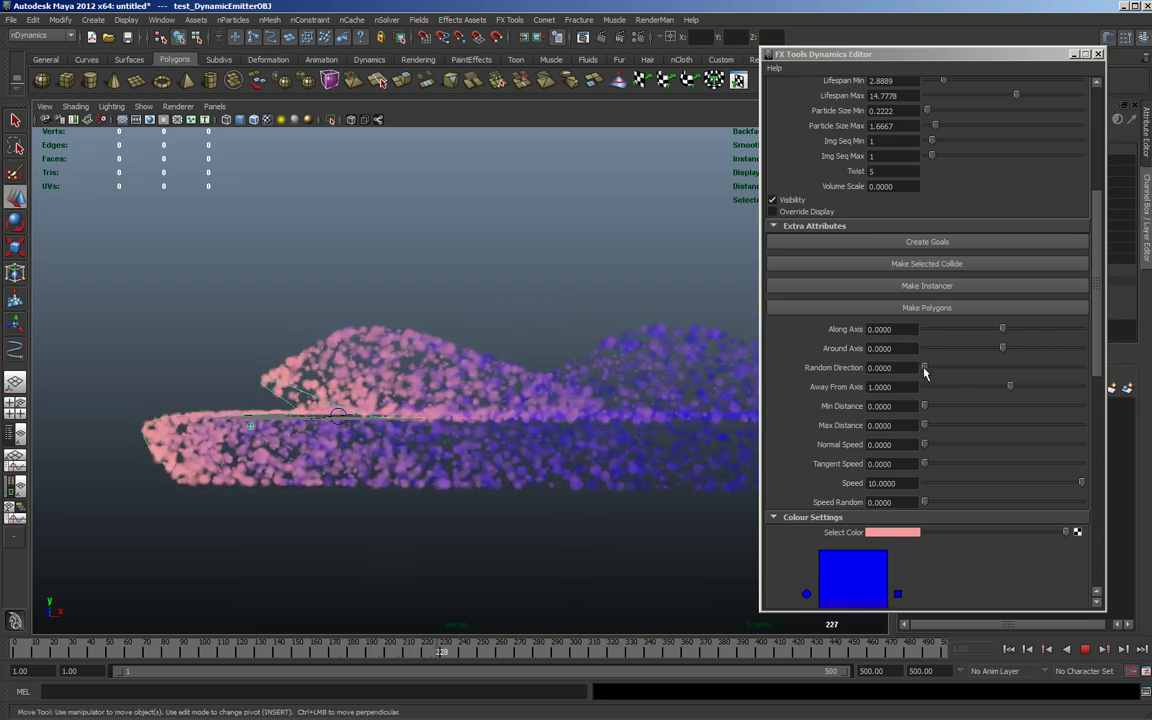
# Step: Set Random Direction to 0.1048, Speed Random to 3.5371 and Away From Axis to 2.9258, and inspect the resulting particle stream
pyautogui.moveTo(926, 368); pyautogui.dragTo(942, 374)
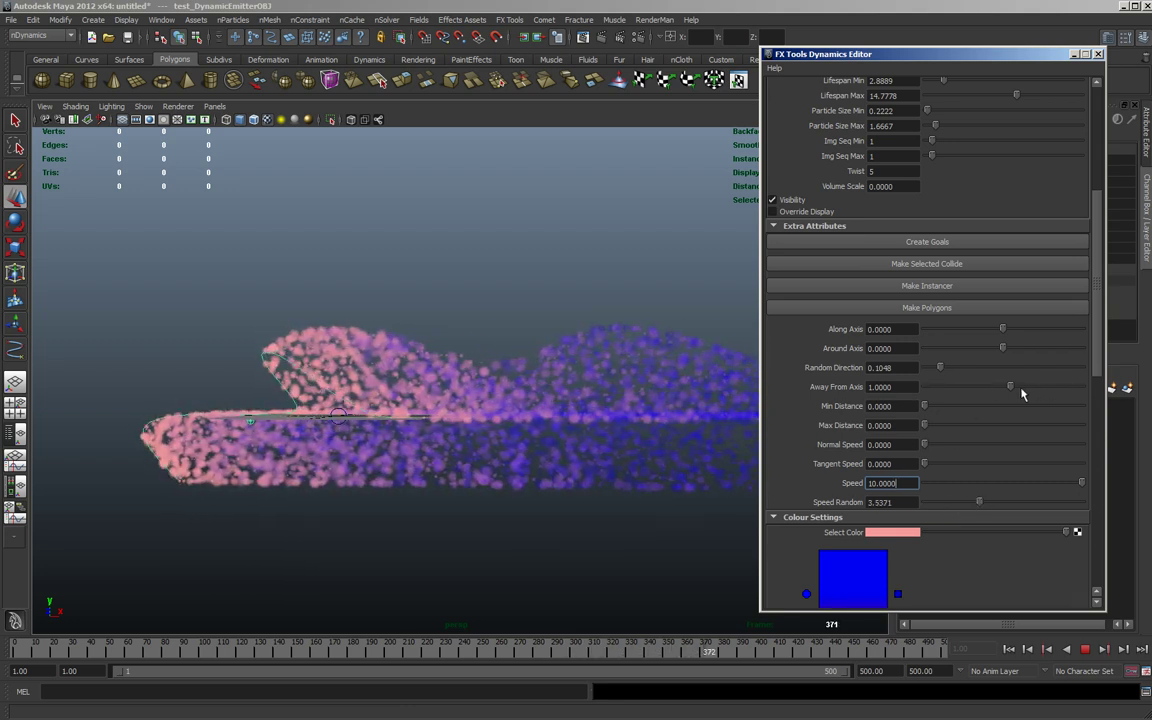
pyautogui.moveTo(1036, 388); pyautogui.dragTo(1026, 388)
pyautogui.moveTo(1098, 340); pyautogui.dragTo(1102, 373)
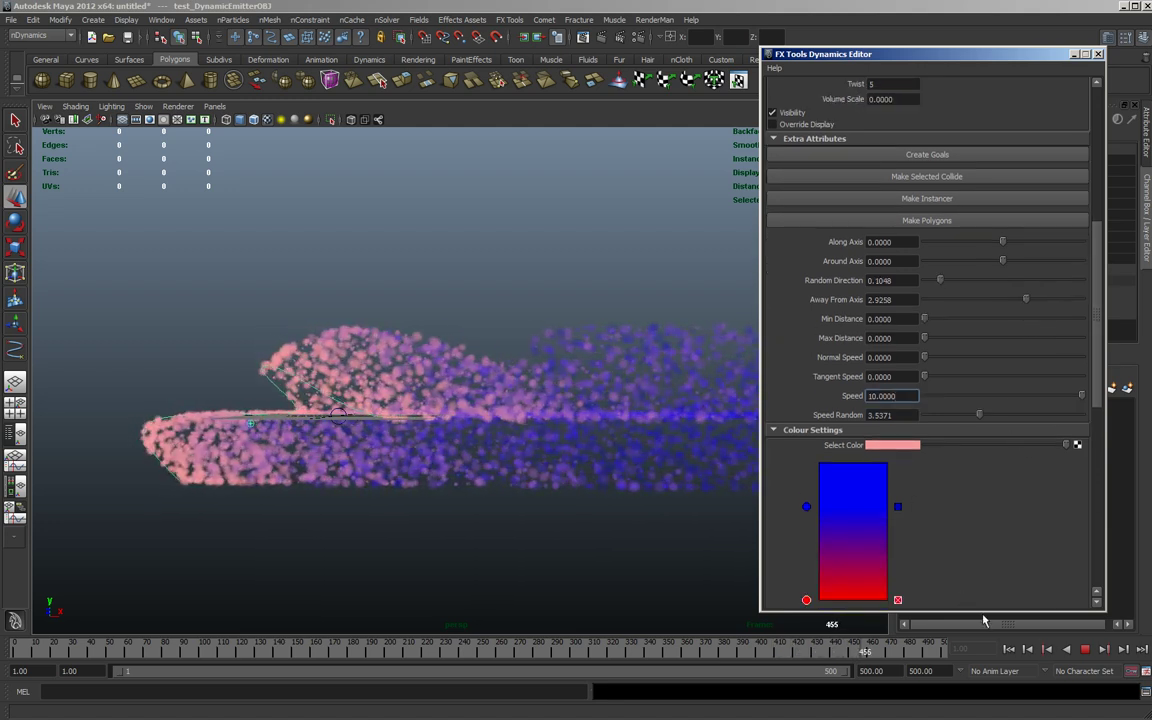
pyautogui.click(1085, 650)
pyautogui.keyDown('alt'); pyautogui.moveTo(399, 525); pyautogui.dragTo(353, 520); pyautogui.keyUp('alt')
pyautogui.keyDown('alt'); pyautogui.moveTo(345, 486); pyautogui.dragTo(407, 481, button='right'); pyautogui.keyUp('alt')
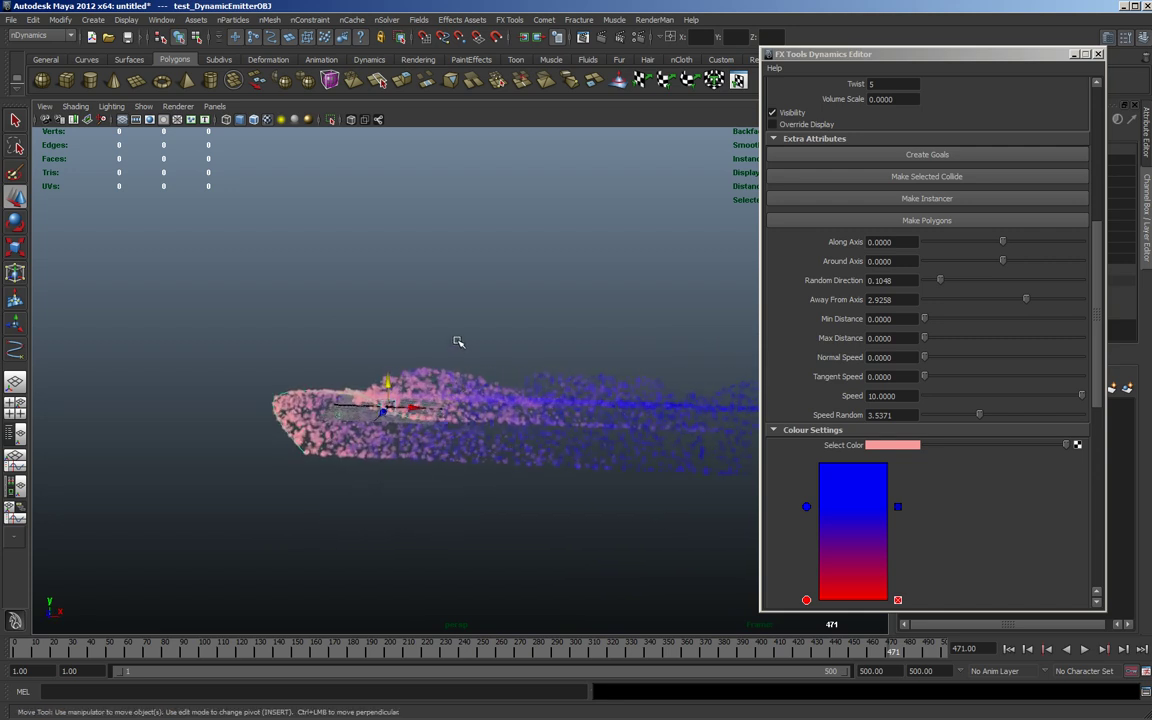
pyautogui.keyDown('alt'); pyautogui.moveTo(432, 345); pyautogui.dragTo(355, 472); pyautogui.keyUp('alt')
pyautogui.click(524, 379)
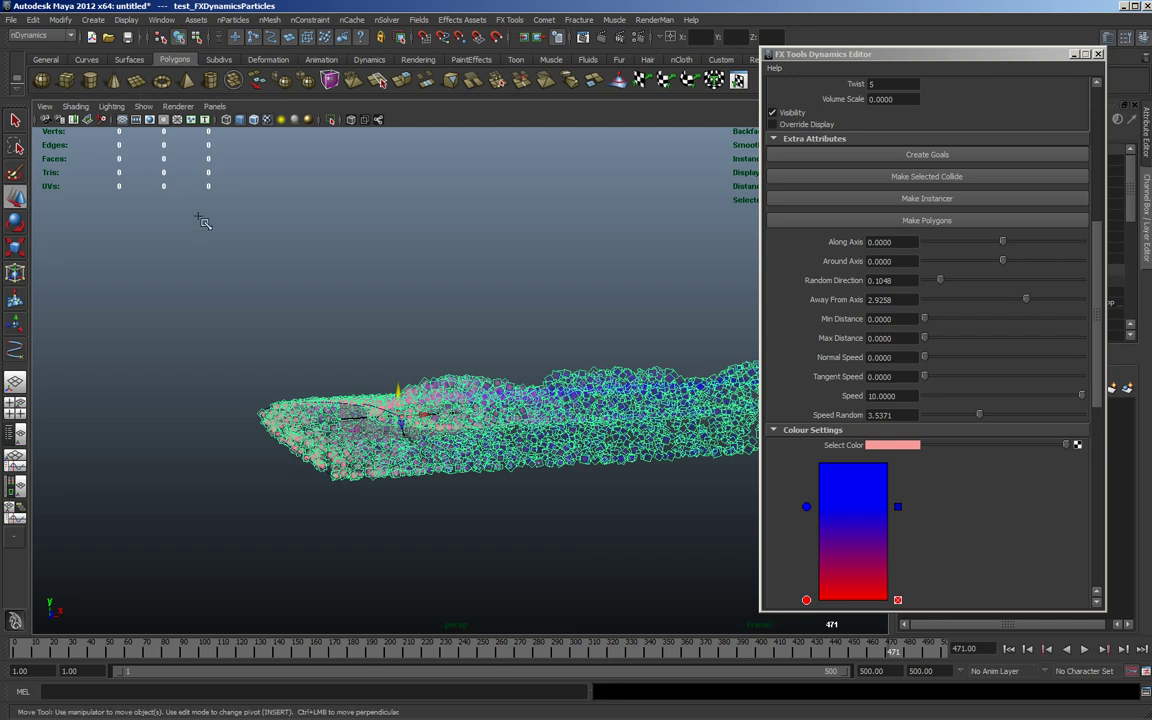
# Step: Return to frame 1 and create a small polygon cube on the grid, clear of the emitter curve
pyautogui.click(70, 84)
pyautogui.click(1009, 649)
pyautogui.keyDown('alt'); pyautogui.moveTo(440, 482); pyautogui.dragTo(392, 382); pyautogui.keyUp('alt')
pyautogui.keyDown('alt'); pyautogui.moveTo(393, 432); pyautogui.dragTo(430, 398); pyautogui.keyUp('alt')
pyautogui.keyDown('alt'); pyautogui.moveTo(393, 422); pyautogui.dragTo(486, 456, button='right'); pyautogui.keyUp('alt')
pyautogui.keyDown('alt'); pyautogui.moveTo(388, 450); pyautogui.dragTo(436, 373, button='middle'); pyautogui.keyUp('alt')
pyautogui.keyDown('alt'); pyautogui.moveTo(436, 373); pyautogui.dragTo(322, 373); pyautogui.keyUp('alt')
pyautogui.click(519, 396)
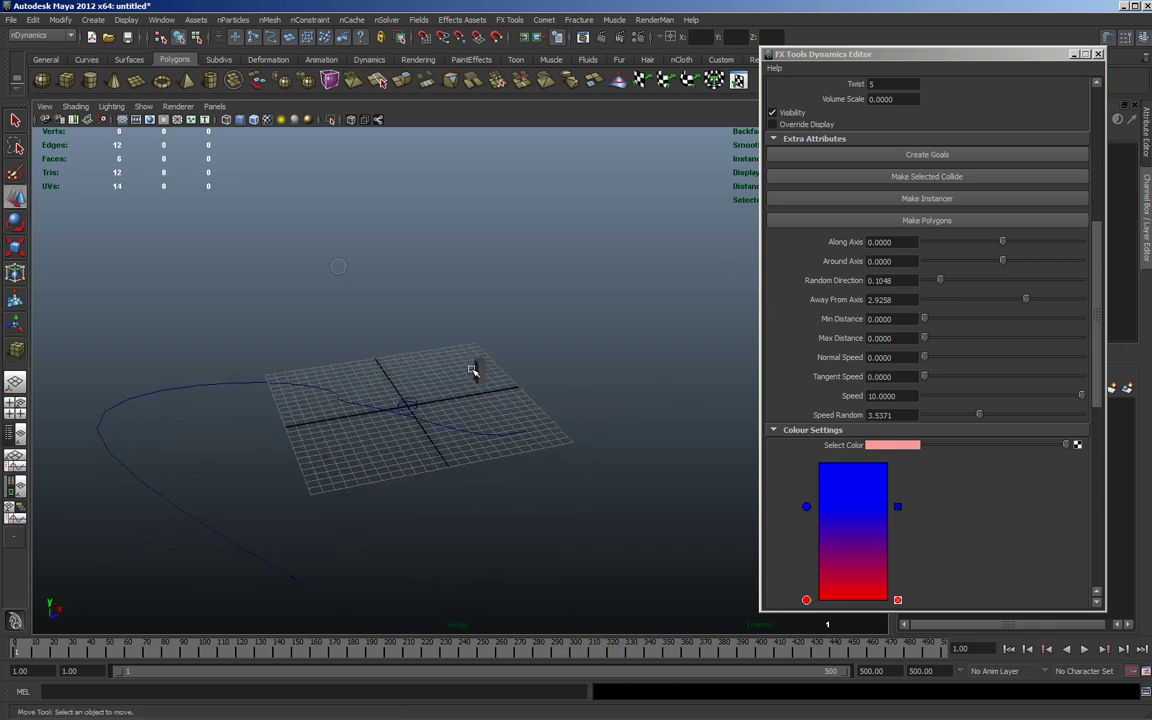
# Step: Use the small cube to make an instancer for the particles and play the simulation
pyautogui.click(481, 370)
pyautogui.press('r')
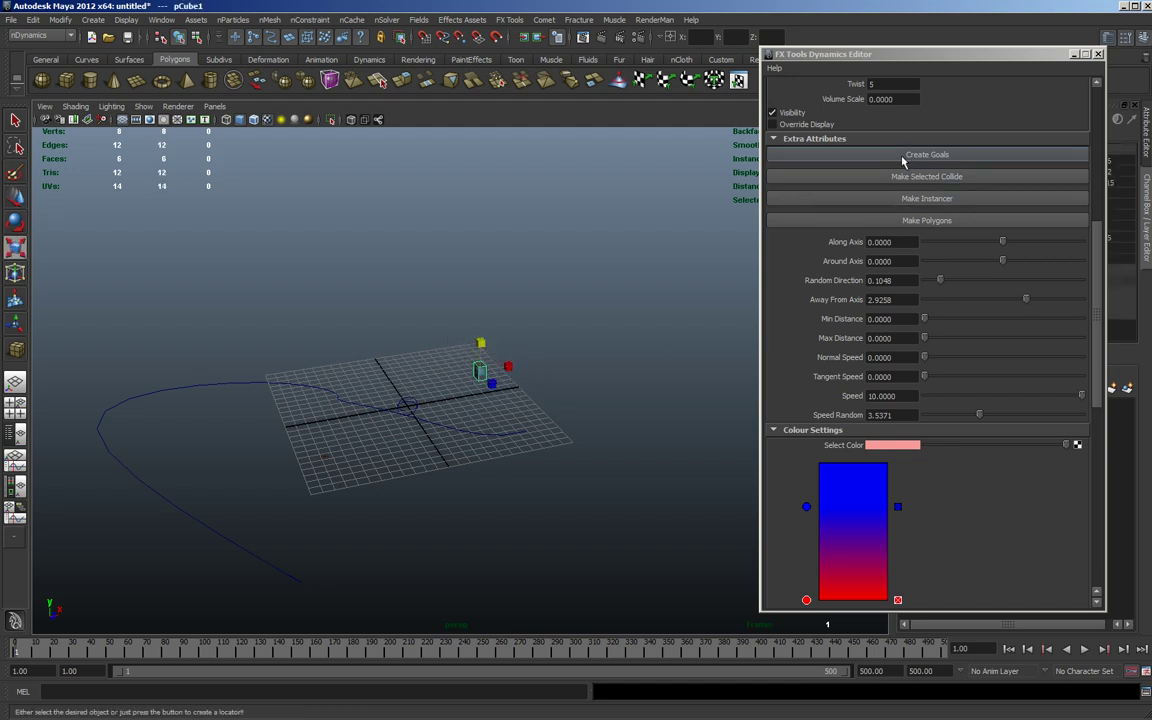
pyautogui.click(914, 199)
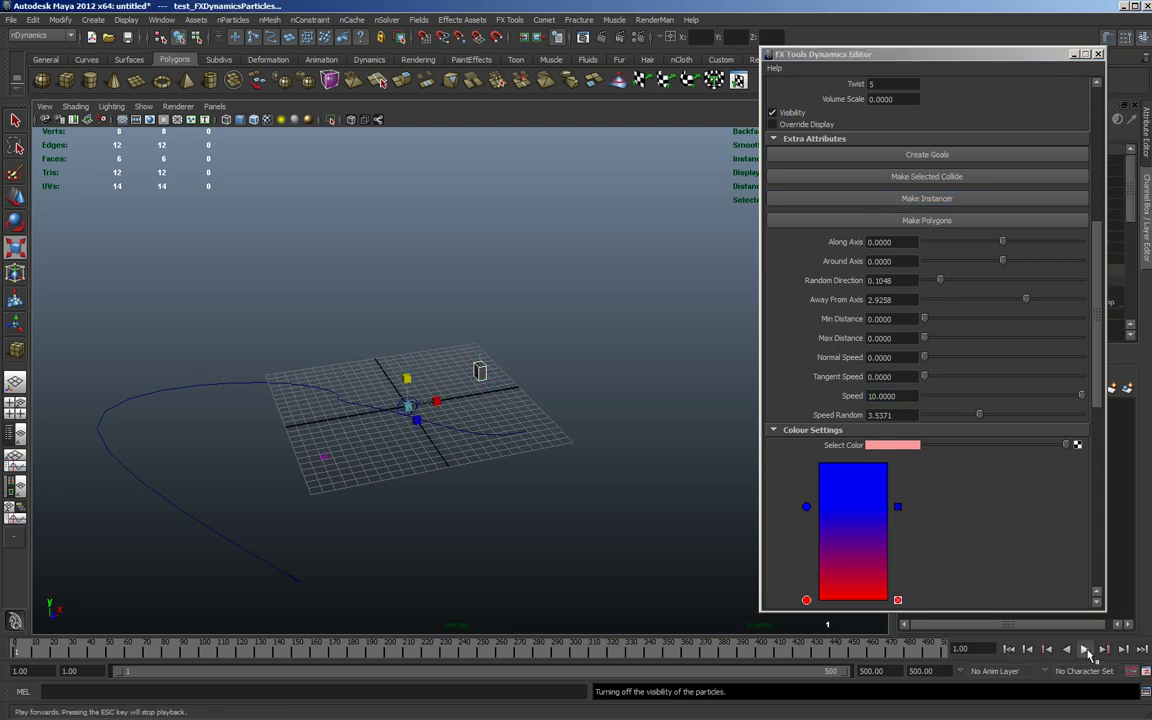
pyautogui.click(1086, 650)
pyautogui.keyDown('alt'); pyautogui.moveTo(433, 512); pyautogui.dragTo(396, 487, button='right'); pyautogui.keyUp('alt')
pyautogui.keyDown('alt'); pyautogui.moveTo(396, 487); pyautogui.dragTo(335, 399); pyautogui.keyUp('alt')
# Step: Hide the viewport grid, stop playback and display wireframes over the shaded instanced cubes
pyautogui.click(122, 119)
pyautogui.click(1084, 649)
pyautogui.keyDown('alt'); pyautogui.moveTo(386, 432); pyautogui.dragTo(244, 432); pyautogui.keyUp('alt')
pyautogui.keyDown('alt'); pyautogui.moveTo(244, 432); pyautogui.dragTo(324, 384, button='right'); pyautogui.keyUp('alt')
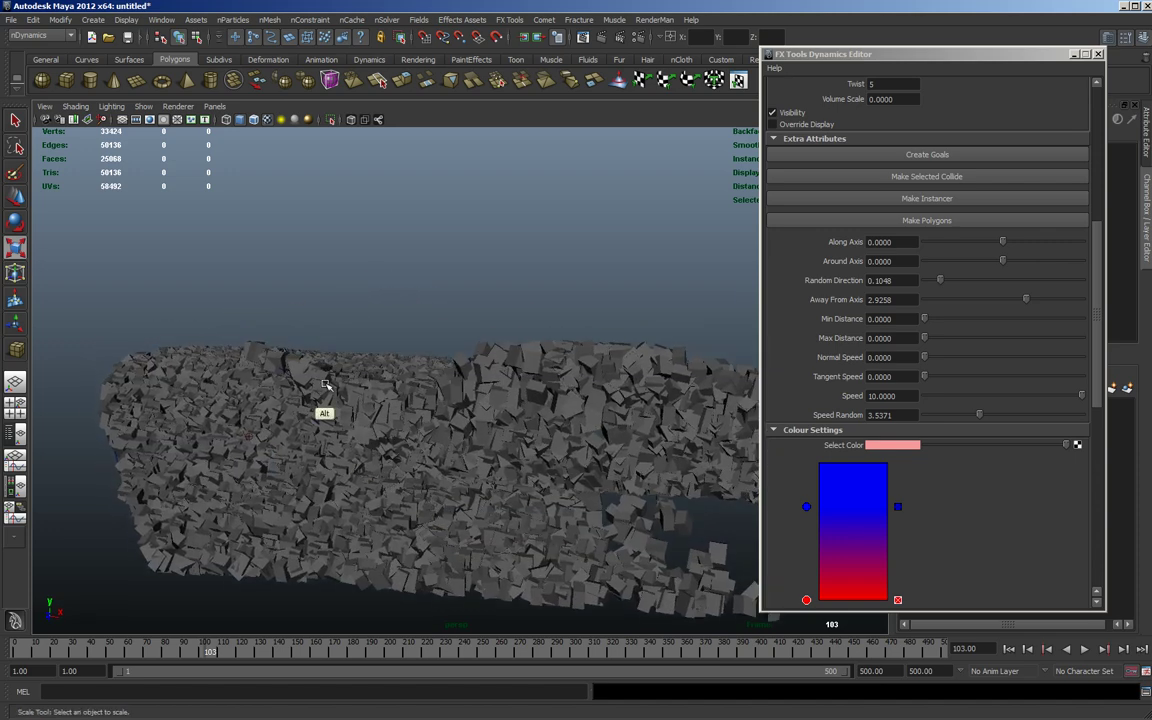
pyautogui.click(254, 119)
pyautogui.moveTo(440, 410)
pyautogui.keyDown('alt'); pyautogui.mouseDown()
pyautogui.moveTo(548, 437)
pyautogui.moveTo(586, 470)
pyautogui.moveTo(658, 442)
pyautogui.moveTo(617, 417)
pyautogui.moveTo(393, 411)
pyautogui.moveTo(195, 425)
pyautogui.moveTo(416, 425)
pyautogui.moveTo(321, 390)
pyautogui.moveTo(353, 415)
pyautogui.moveTo(420, 412)
pyautogui.mouseUp(); pyautogui.keyUp('alt')
# Step: Set the emission rate to 250 and replay the simulation from the first frame
pyautogui.moveTo(1095, 341); pyautogui.dragTo(1086, 214)
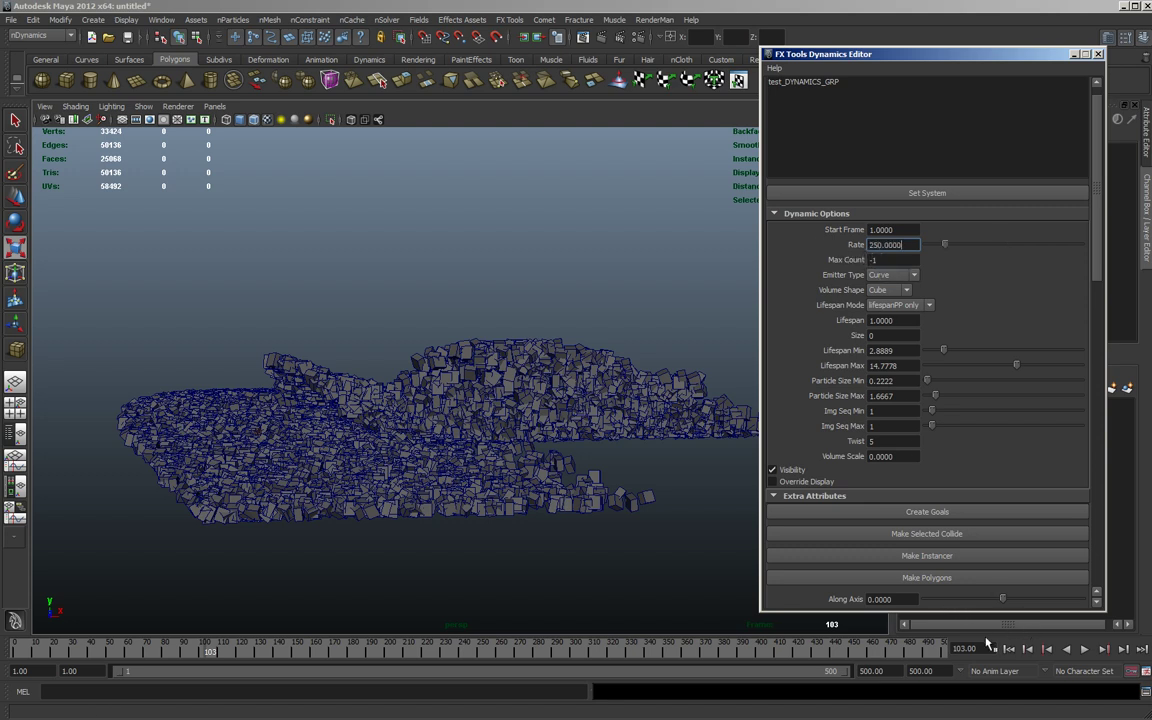
pyautogui.click(1009, 648)
pyautogui.click(1084, 648)
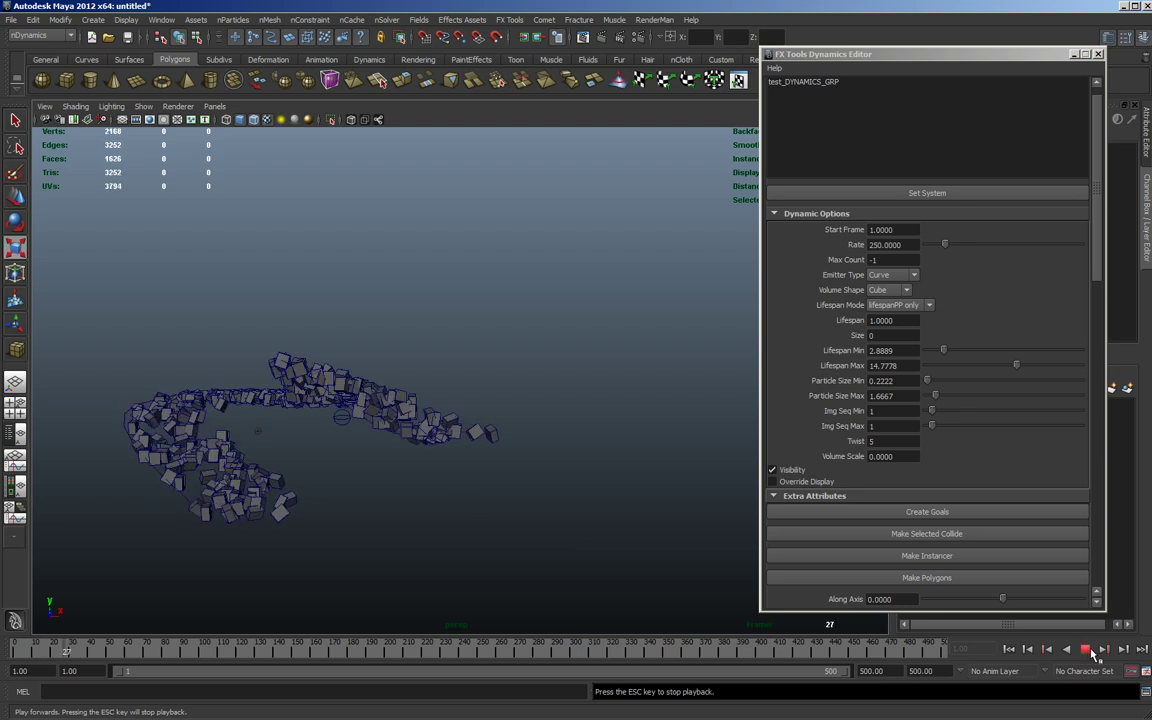
# Step: Stop the simulation and change the Emitter Type to Volume
pyautogui.scroll(-5, 1075, 340)
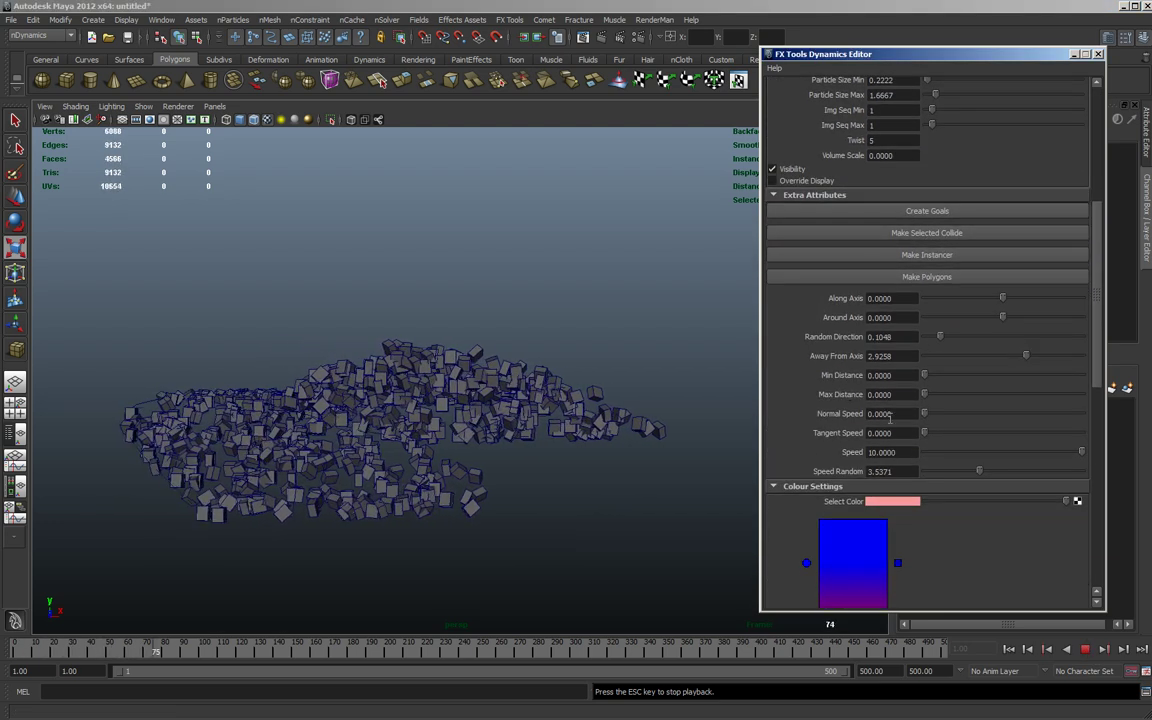
pyautogui.moveTo(1002, 298); pyautogui.dragTo(836, 200)
pyautogui.press('Escape')
pyautogui.click(900, 292)
pyautogui.click(880, 340)
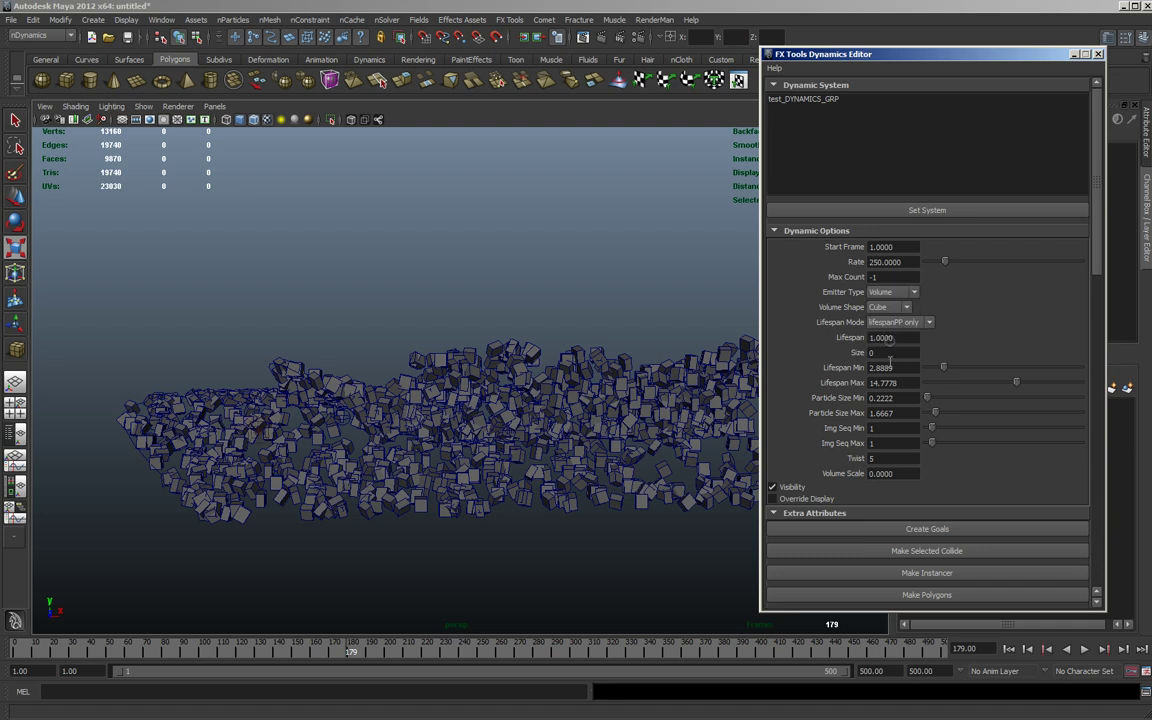
# Step: Enlarge the cube-shaped volume emitter uniformly at frame 1 and play the simulation
pyautogui.click(1009, 649)
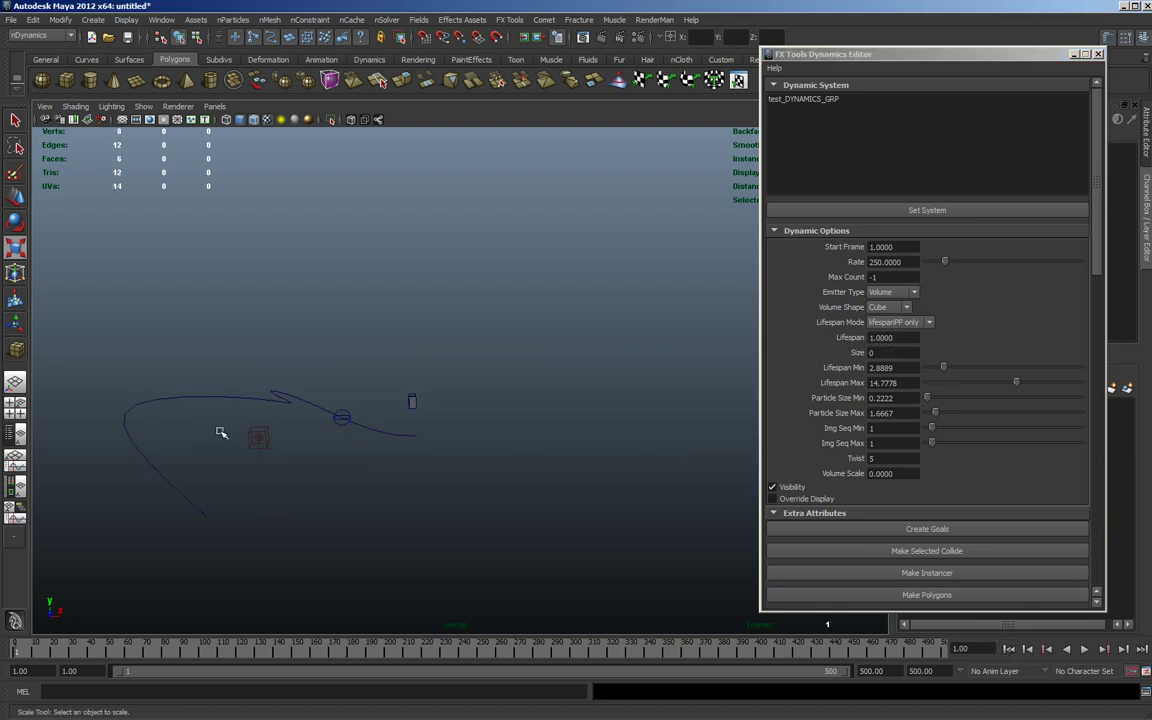
pyautogui.moveTo(244, 445); pyautogui.dragTo(287, 433)
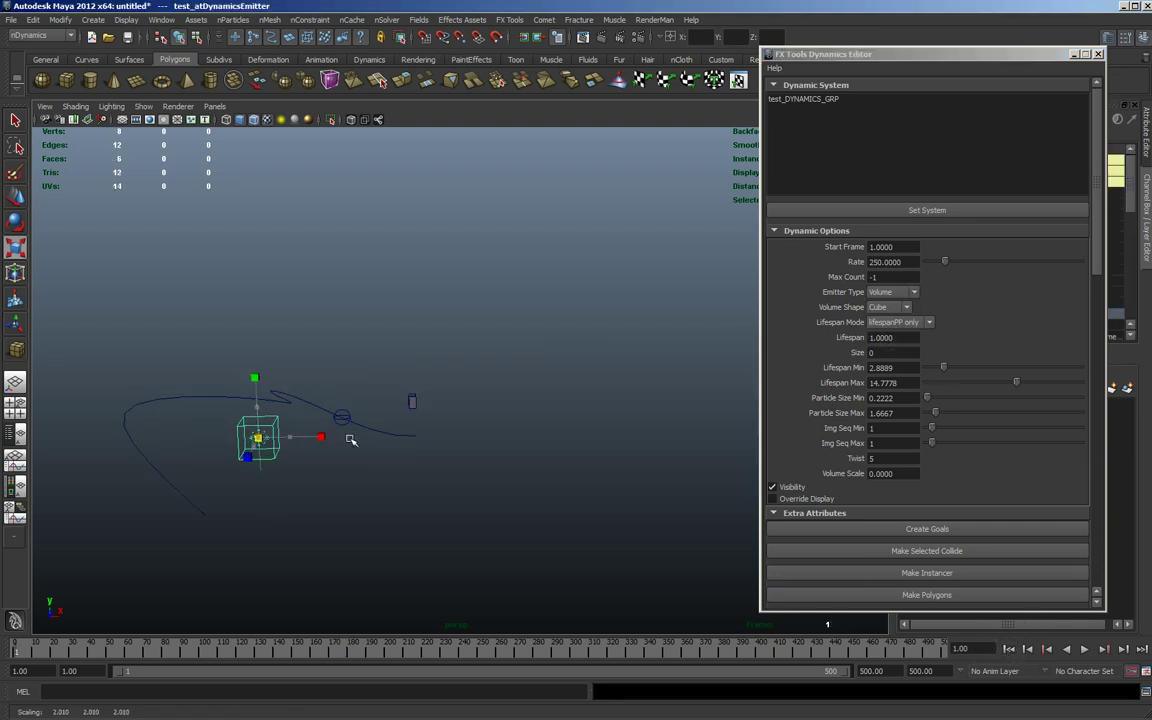
pyautogui.click(1084, 649)
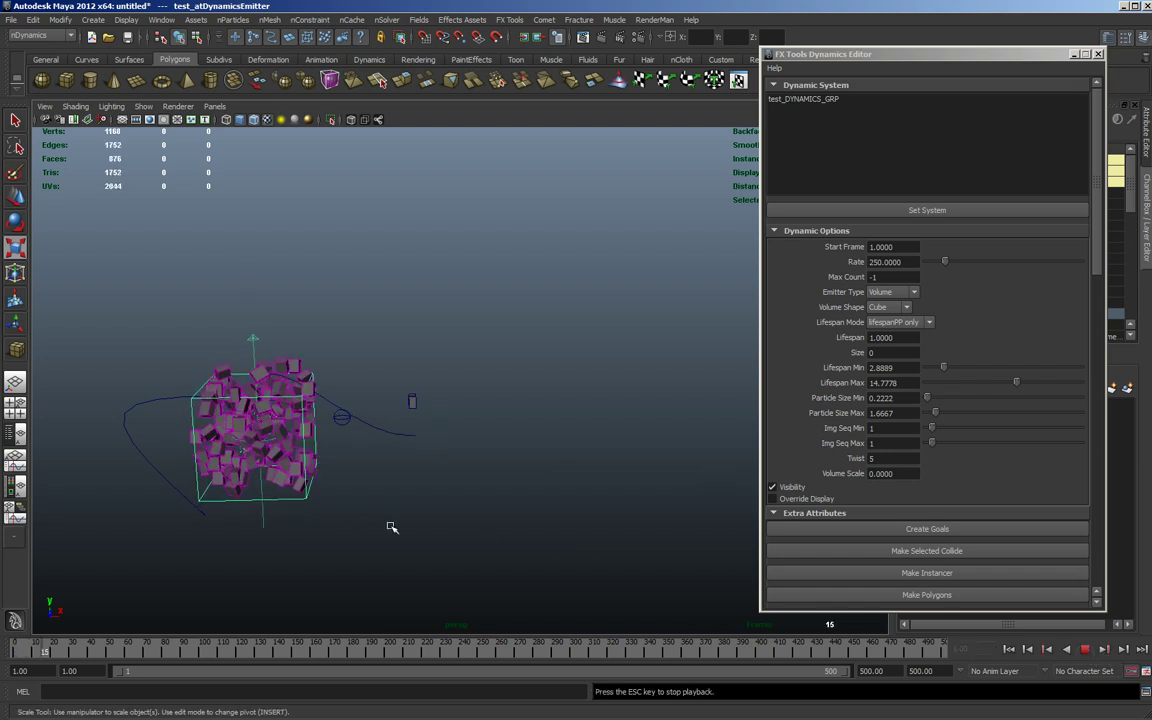
# Step: Inspect the cubes emitted from the volume from several angles, and stop and rewind the simulation
pyautogui.keyDown('alt'); pyautogui.moveTo(350, 522); pyautogui.dragTo(175, 496); pyautogui.keyUp('alt')
pyautogui.click(653, 576)
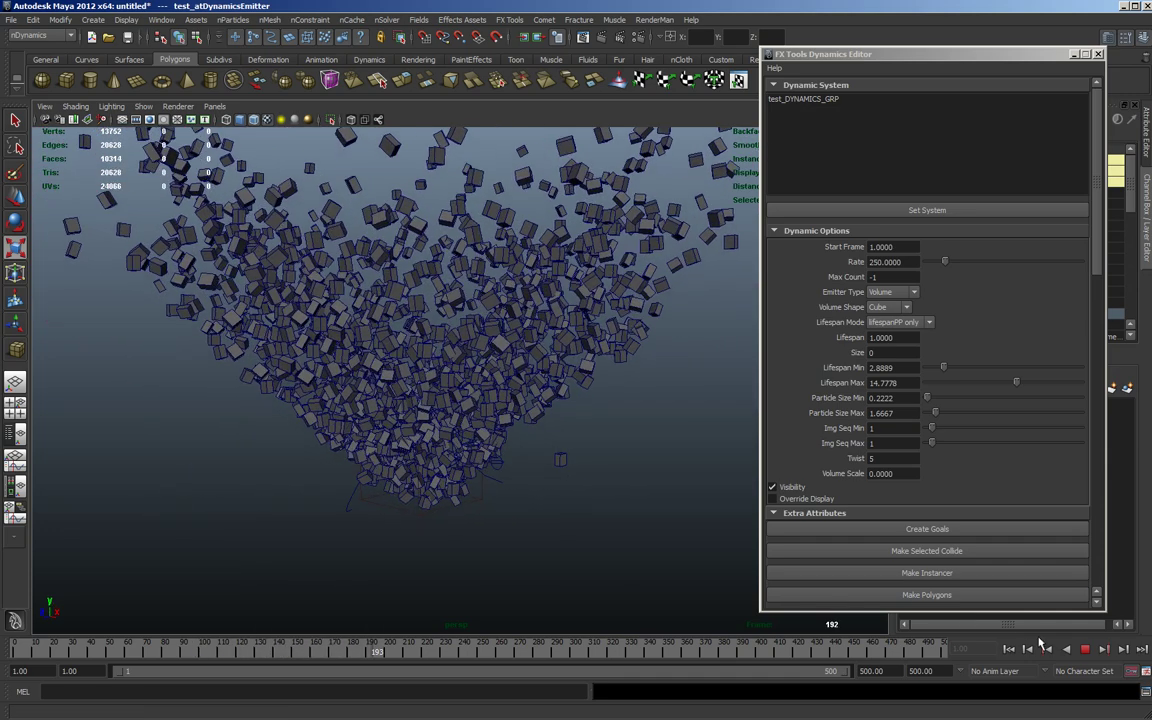
pyautogui.click(1083, 649)
pyautogui.keyDown('alt'); pyautogui.moveTo(504, 494); pyautogui.dragTo(445, 453, button='right'); pyautogui.keyUp('alt')
pyautogui.keyDown('alt'); pyautogui.moveTo(445, 453); pyautogui.dragTo(520, 510); pyautogui.keyUp('alt')
pyautogui.click(1010, 650)
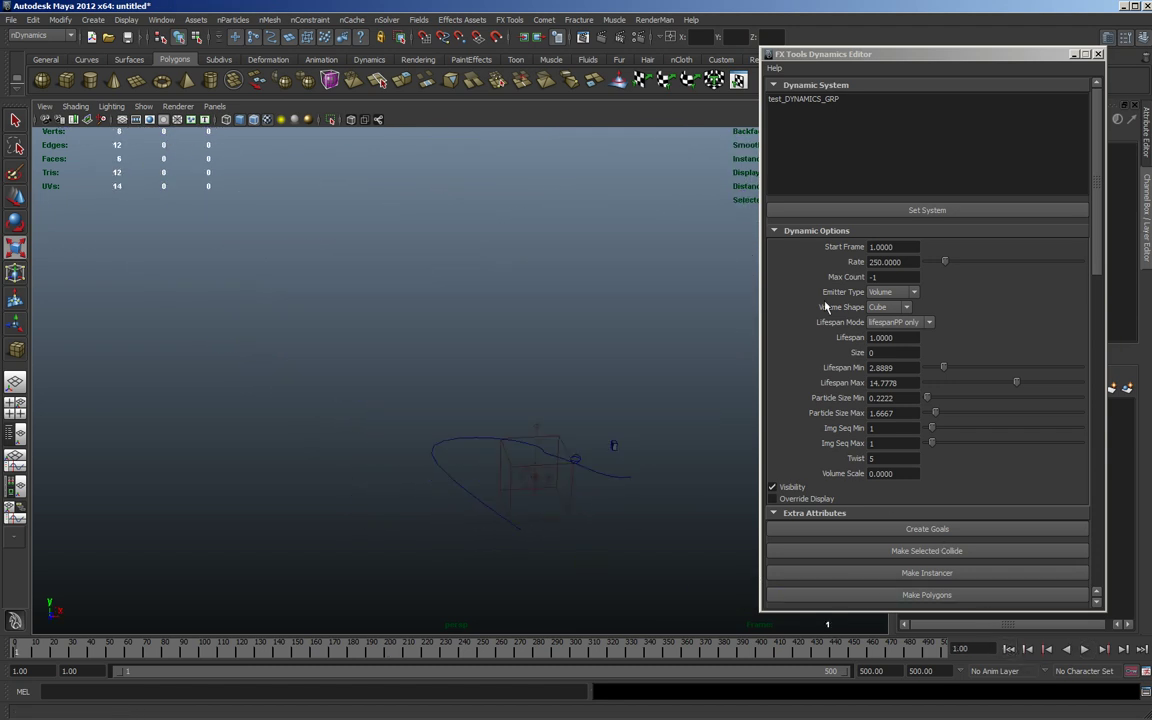
# Step: Close the Dynamics Editor and create fluids-controlled particles with the prefix "test" from FX Tools Alpha
pyautogui.click(1098, 54)
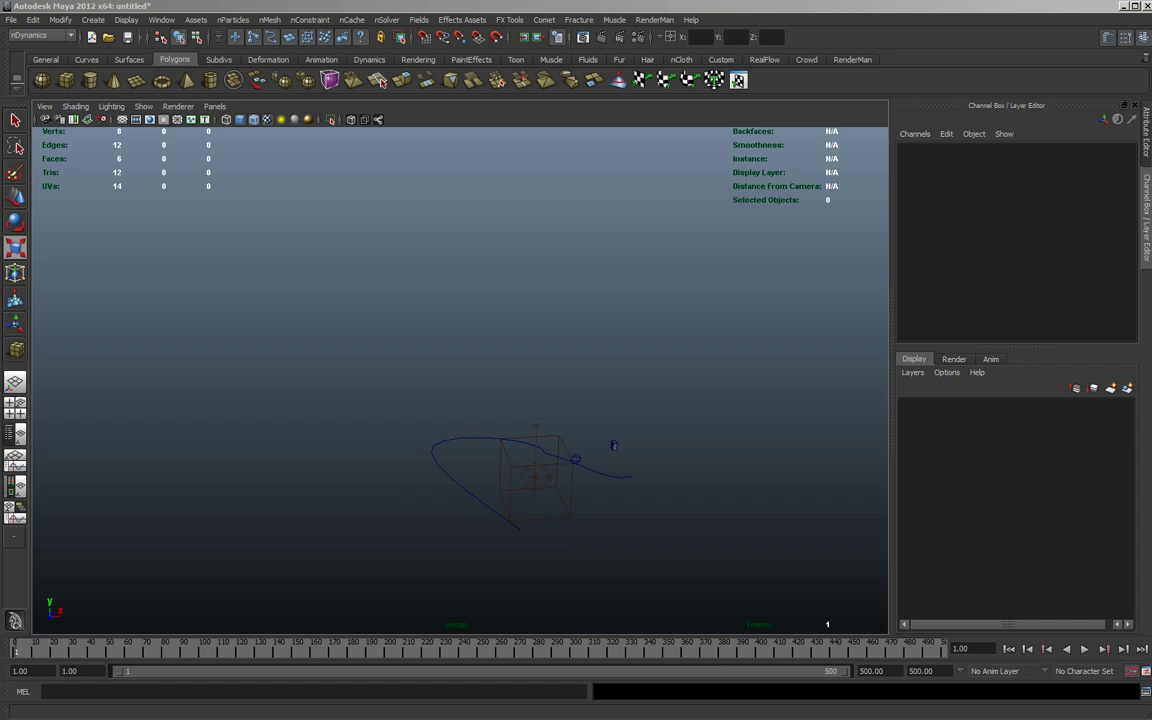
pyautogui.moveTo(1151, 160); pyautogui.dragTo(772, 158)
pyautogui.keyDown('alt'); pyautogui.moveTo(359, 380); pyautogui.dragTo(307, 380); pyautogui.keyUp('alt')
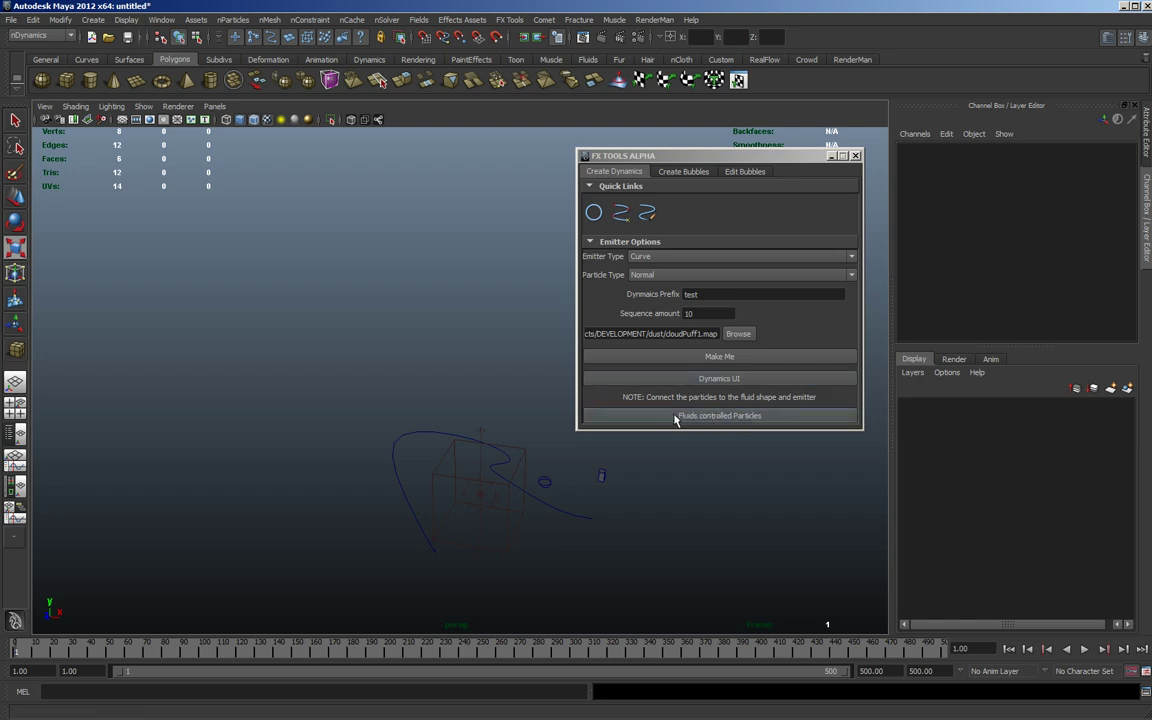
pyautogui.click(675, 416)
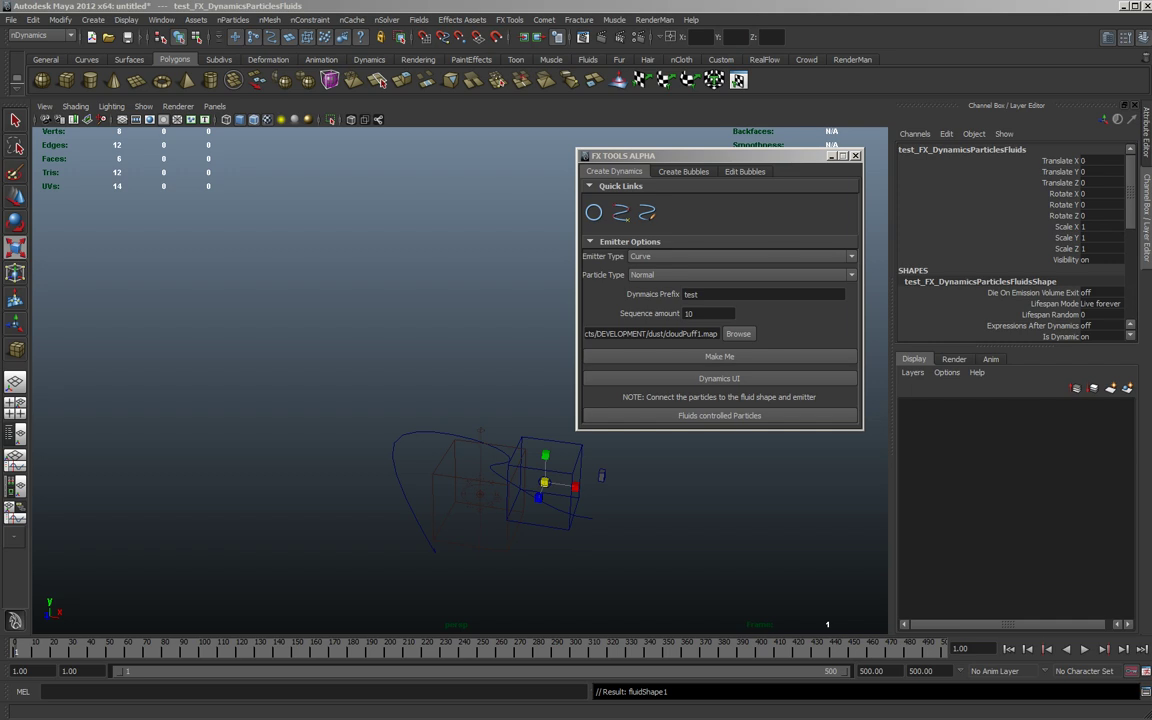
# Step: Connect test_FXDynamicsParticles to the fluid shape as a field in the Dynamic Relationships Editor
pyautogui.moveTo(1151, 218); pyautogui.dragTo(679, 203)
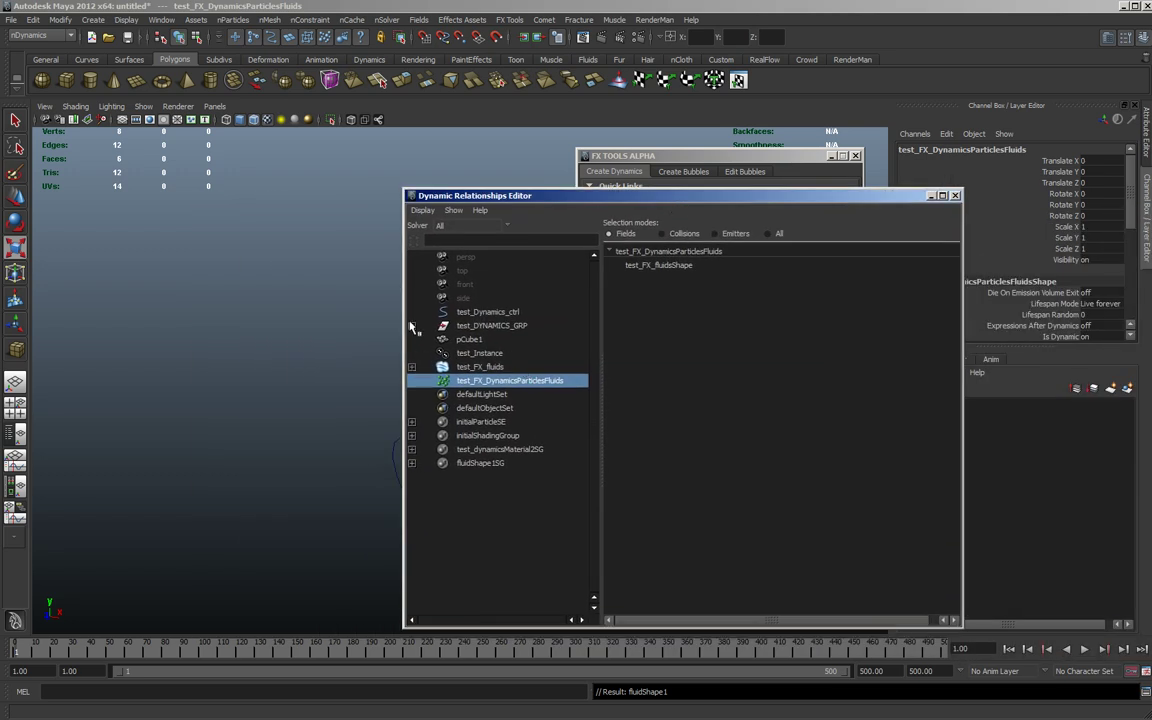
pyautogui.click(411, 326)
pyautogui.click(508, 353)
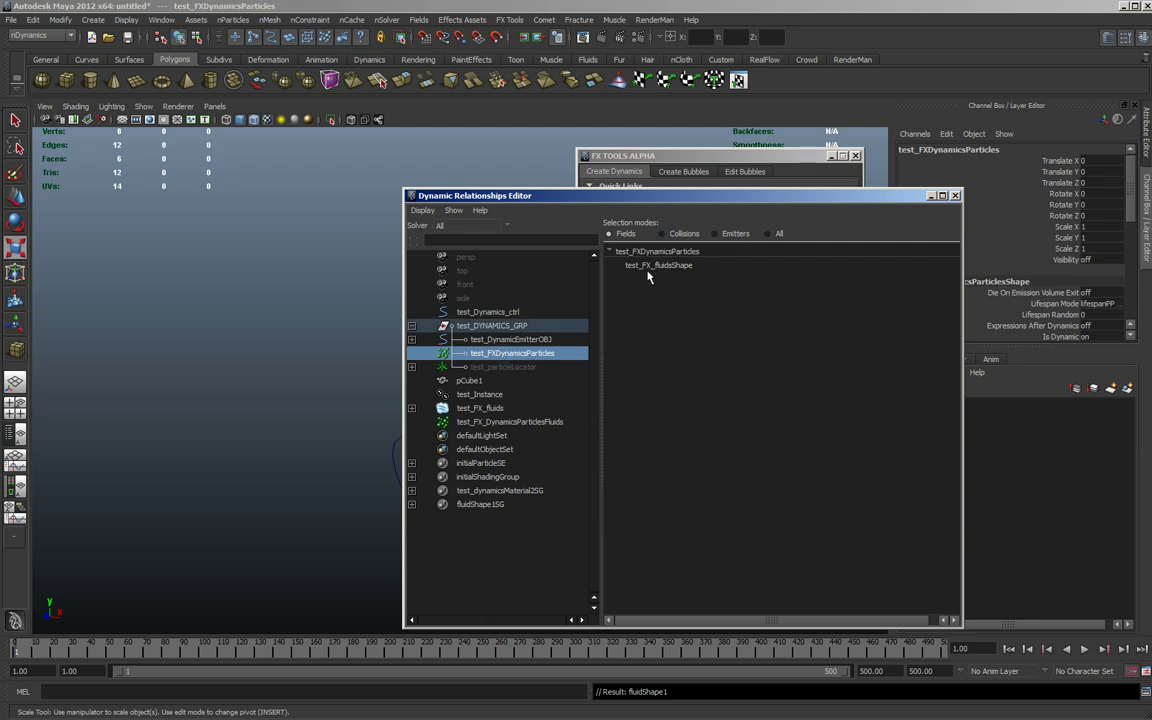
pyautogui.click(652, 267)
# Step: Link test_FXDynamicsParticles to test_FX_fluidsEmitter, unlink its original dynamics emitter, and close the Dynamic Relationships Editor
pyautogui.click(740, 234)
pyautogui.click(659, 266)
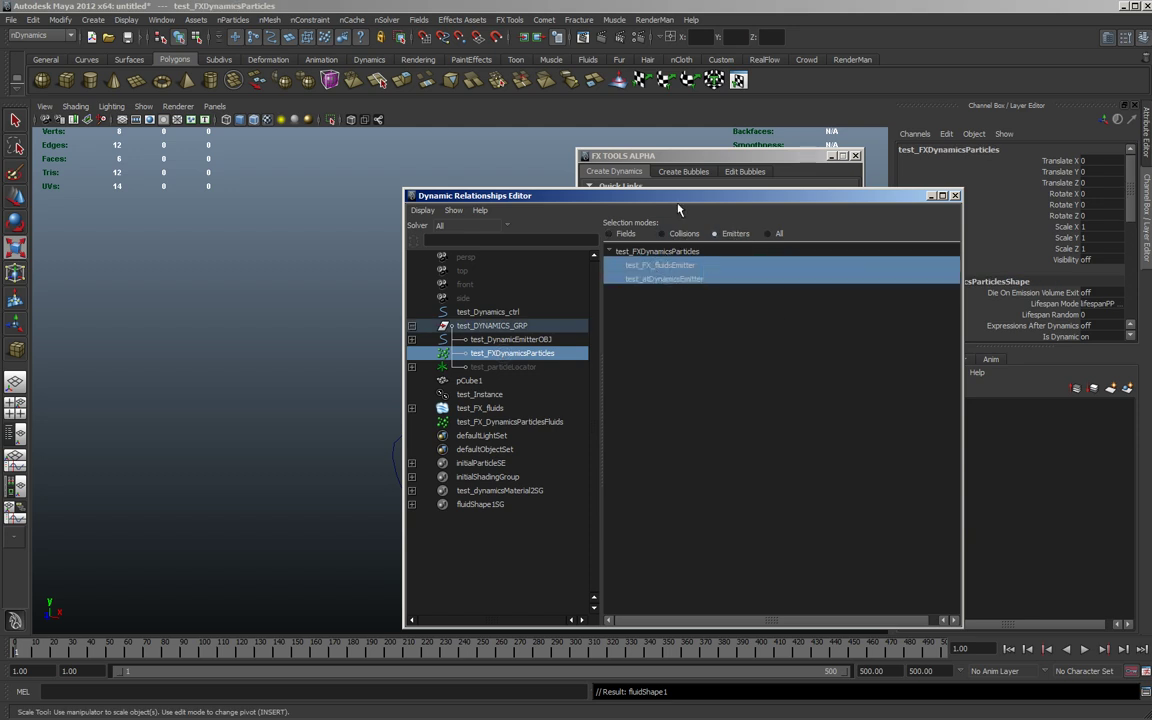
pyautogui.click(661, 279)
pyautogui.moveTo(606, 197); pyautogui.dragTo(1151, 203)
pyautogui.hotkey('alt', 'F4')
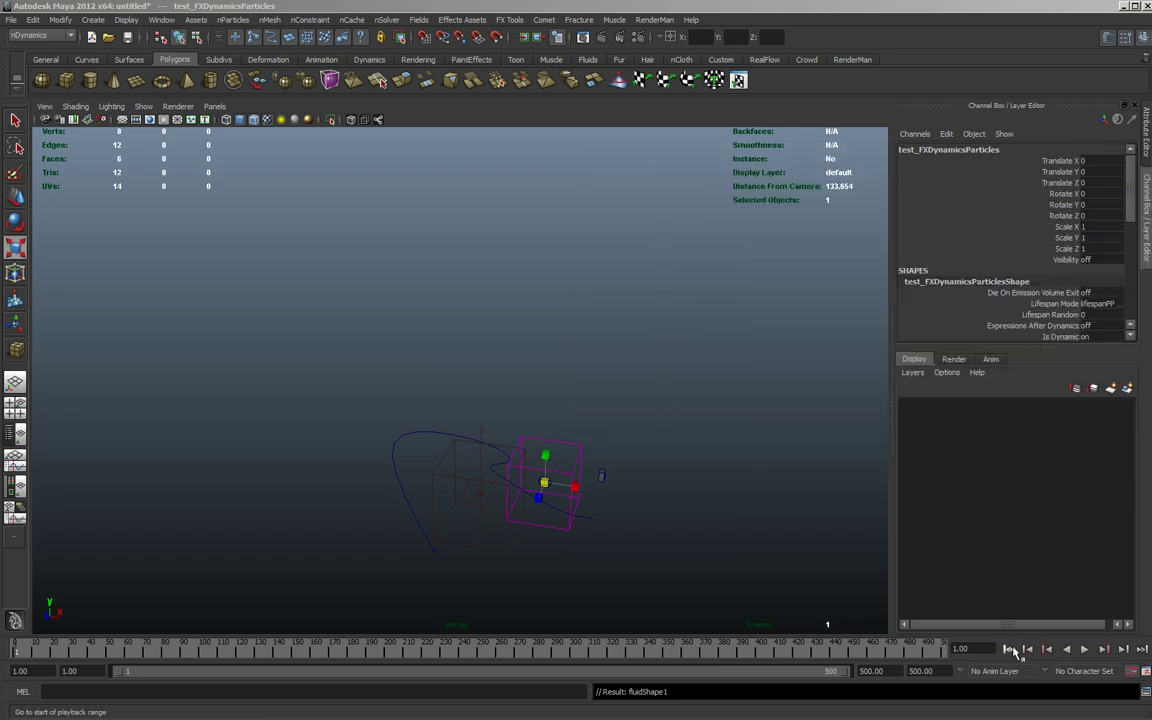
# Step: Review the attributes of test_FXDynamicsParticlesShape and the connected test_FX_fluidsEmitter
pyautogui.click(1143, 158)
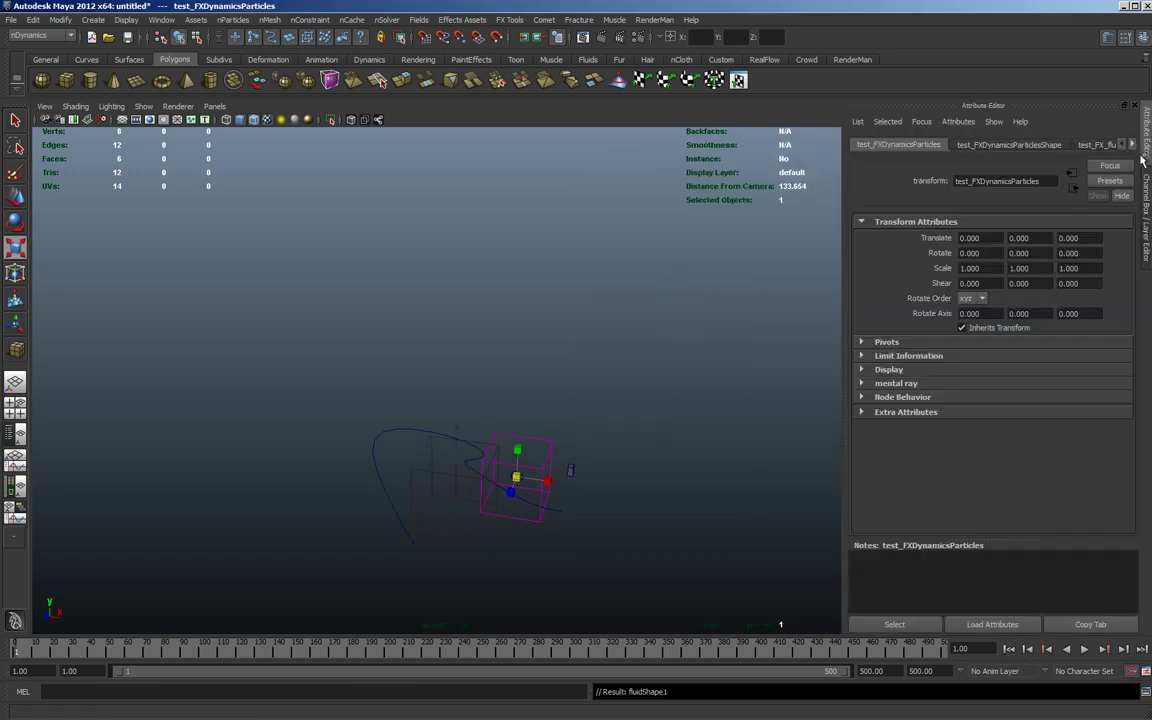
pyautogui.click(1005, 145)
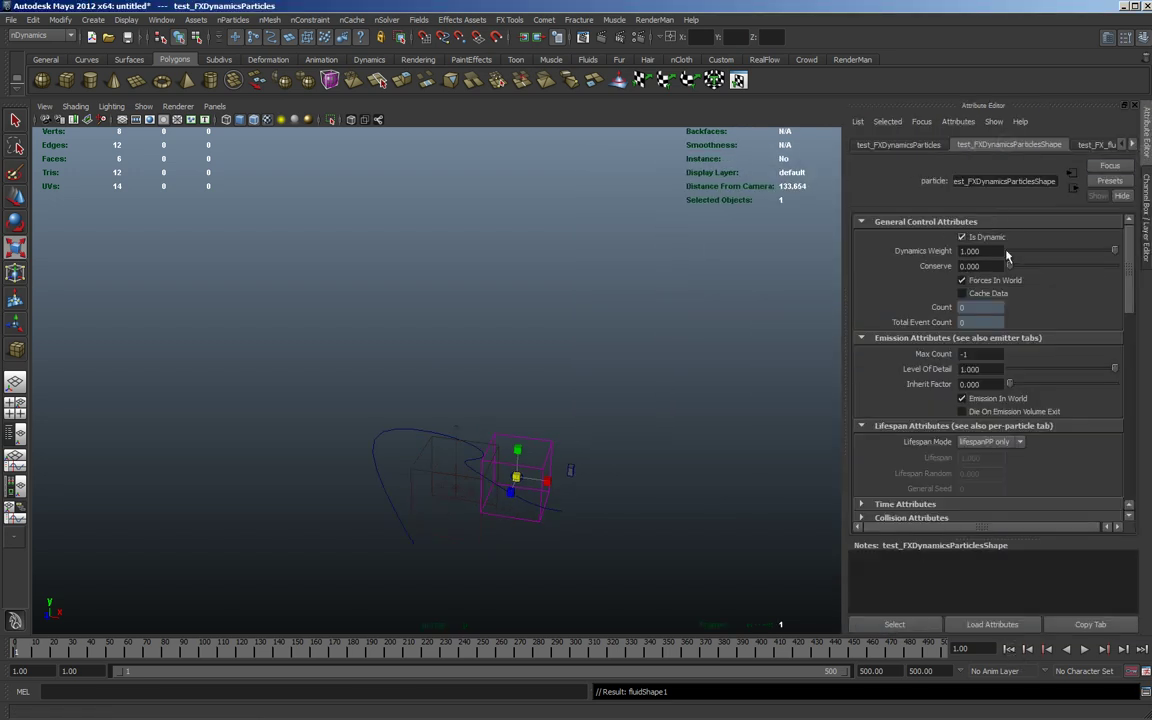
pyautogui.click(1132, 145)
pyautogui.click(1072, 145)
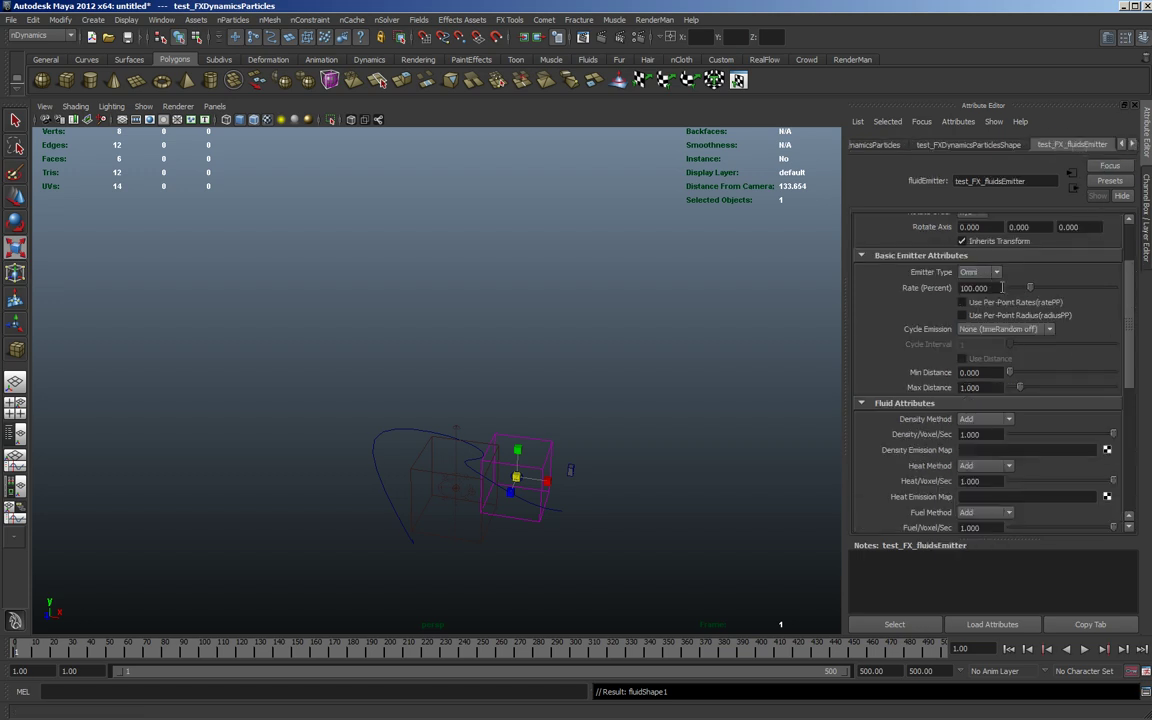
pyautogui.click(965, 145)
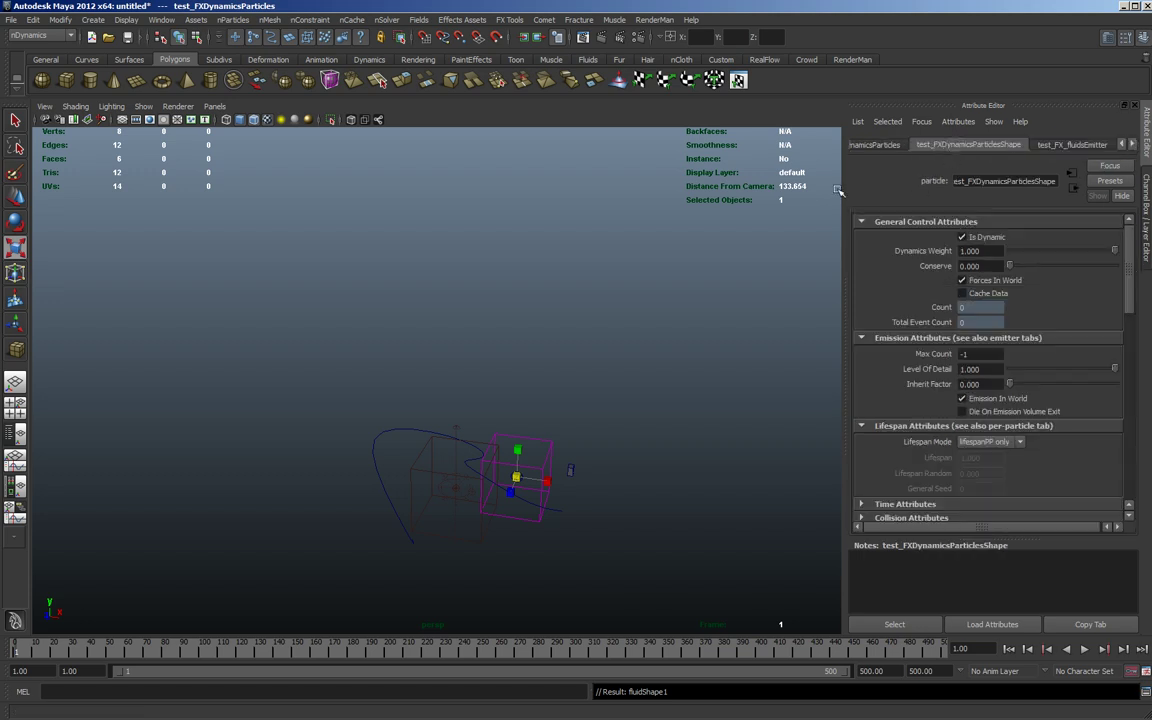
pyautogui.moveTo(1128, 284); pyautogui.dragTo(1108, 323)
pyautogui.scroll(5, 1108, 323)
pyautogui.click(878, 145)
# Step: Enable Auto Resize on the shape of the test_FX_fluids container
pyautogui.click(484, 460)
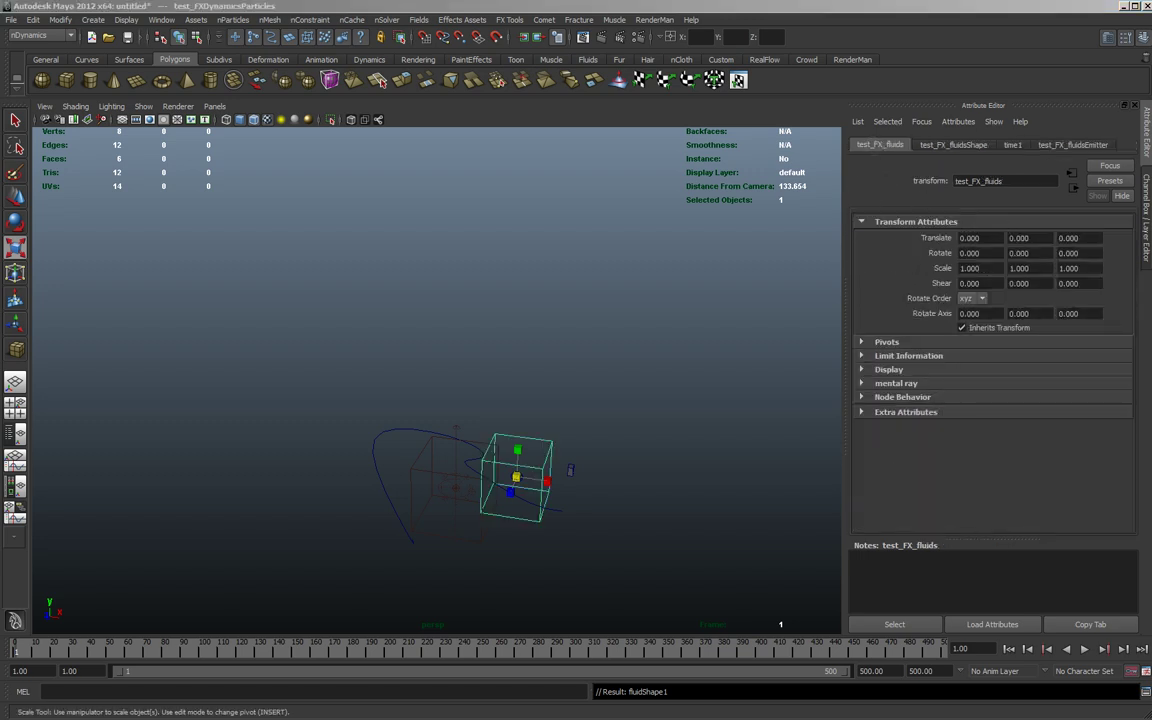
pyautogui.click(950, 145)
pyautogui.scroll(-5, 1133, 322)
pyautogui.click(872, 285)
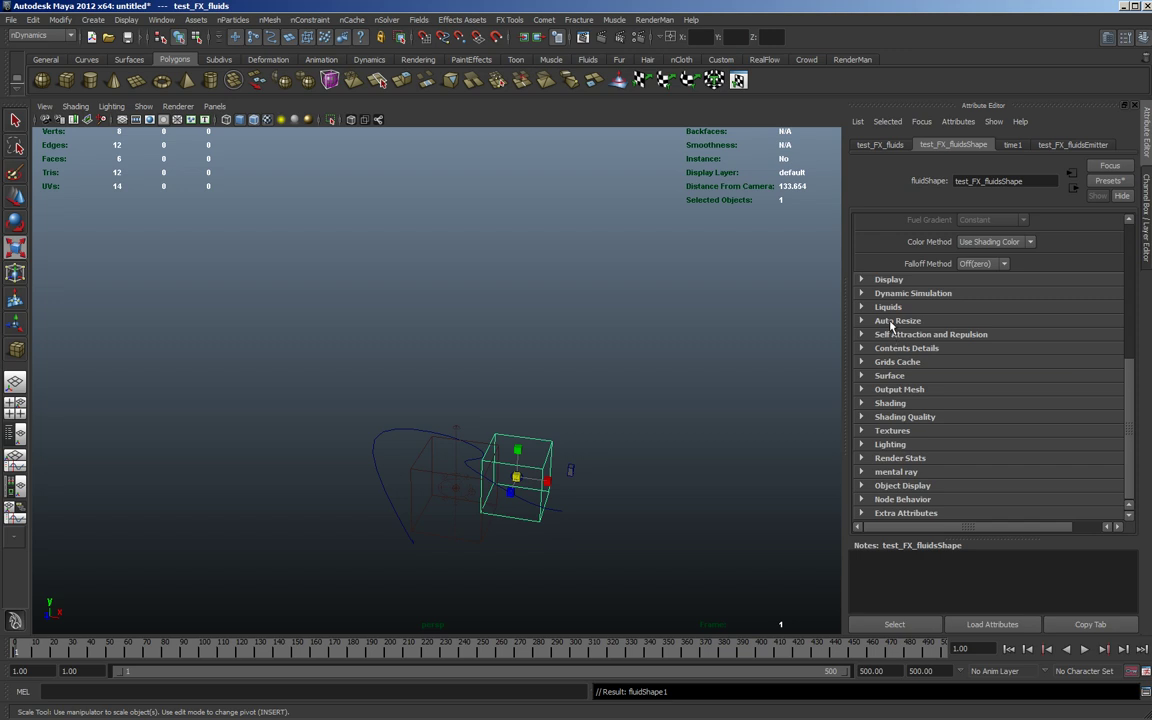
pyautogui.click(892, 321)
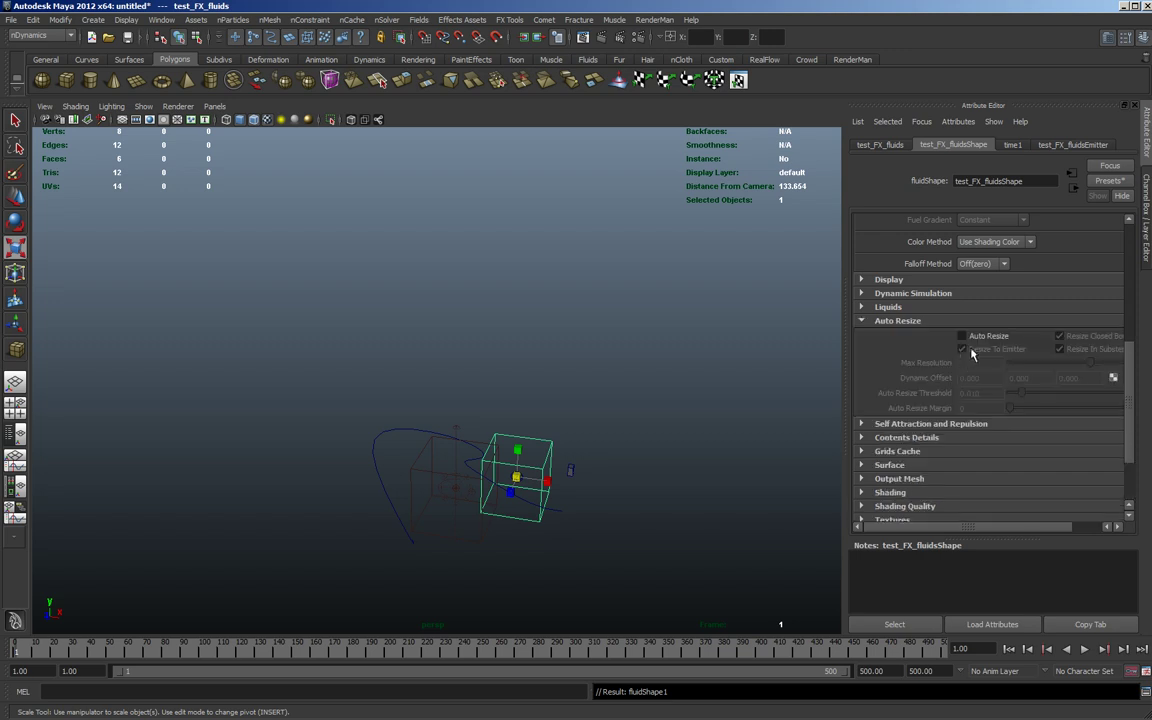
# Step: Play the simulation, examine the fluid-driven cubes up close from several angles, and stop playback
pyautogui.click(1085, 651)
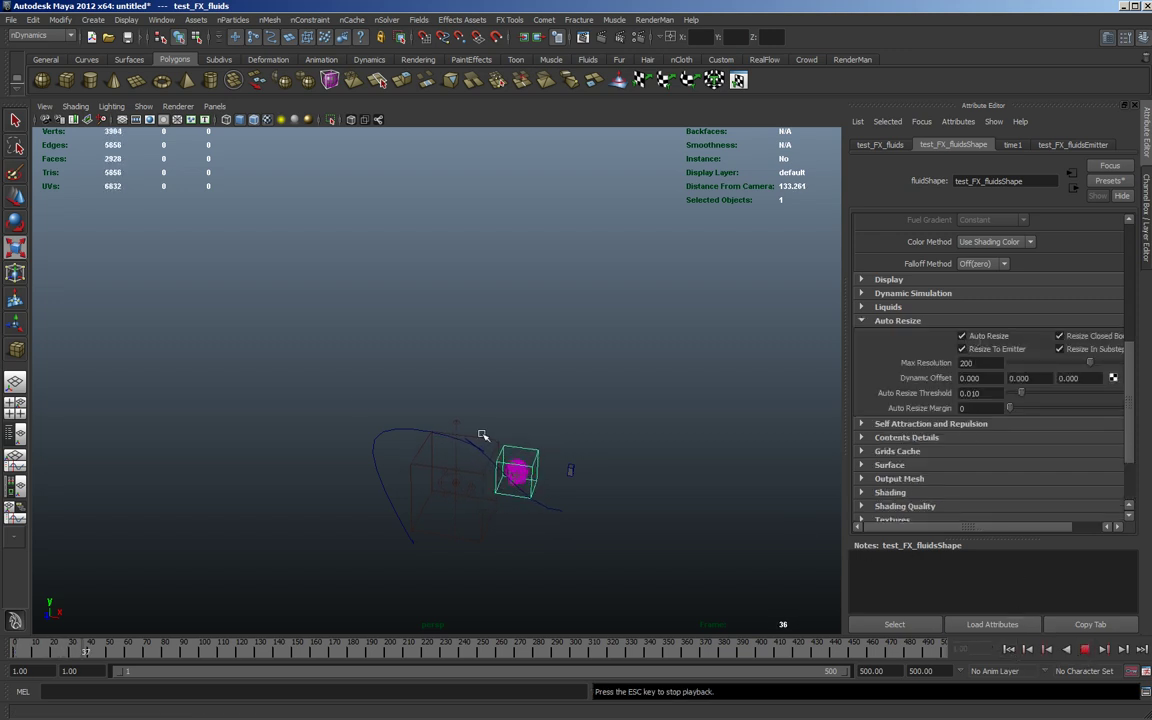
pyautogui.keyDown('alt'); pyautogui.moveTo(208, 429); pyautogui.dragTo(227, 411); pyautogui.keyUp('alt')
pyautogui.keyDown('alt'); pyautogui.moveTo(227, 411); pyautogui.dragTo(430, 455, button='right'); pyautogui.keyUp('alt')
pyautogui.keyDown('alt'); pyautogui.moveTo(347, 382); pyautogui.dragTo(243, 296, button='middle'); pyautogui.keyUp('alt')
pyautogui.keyDown('alt'); pyautogui.moveTo(298, 355); pyautogui.dragTo(370, 376, button='right'); pyautogui.keyUp('alt')
pyautogui.keyDown('alt'); pyautogui.moveTo(260, 370); pyautogui.dragTo(162, 363); pyautogui.keyUp('alt')
pyautogui.keyDown('alt'); pyautogui.moveTo(187, 362); pyautogui.dragTo(280, 373, button='right'); pyautogui.keyUp('alt')
pyautogui.keyDown('alt'); pyautogui.moveTo(219, 336); pyautogui.dragTo(195, 319, button='middle'); pyautogui.keyUp('alt')
pyautogui.keyDown('alt'); pyautogui.moveTo(147, 352); pyautogui.dragTo(342, 368); pyautogui.keyUp('alt')
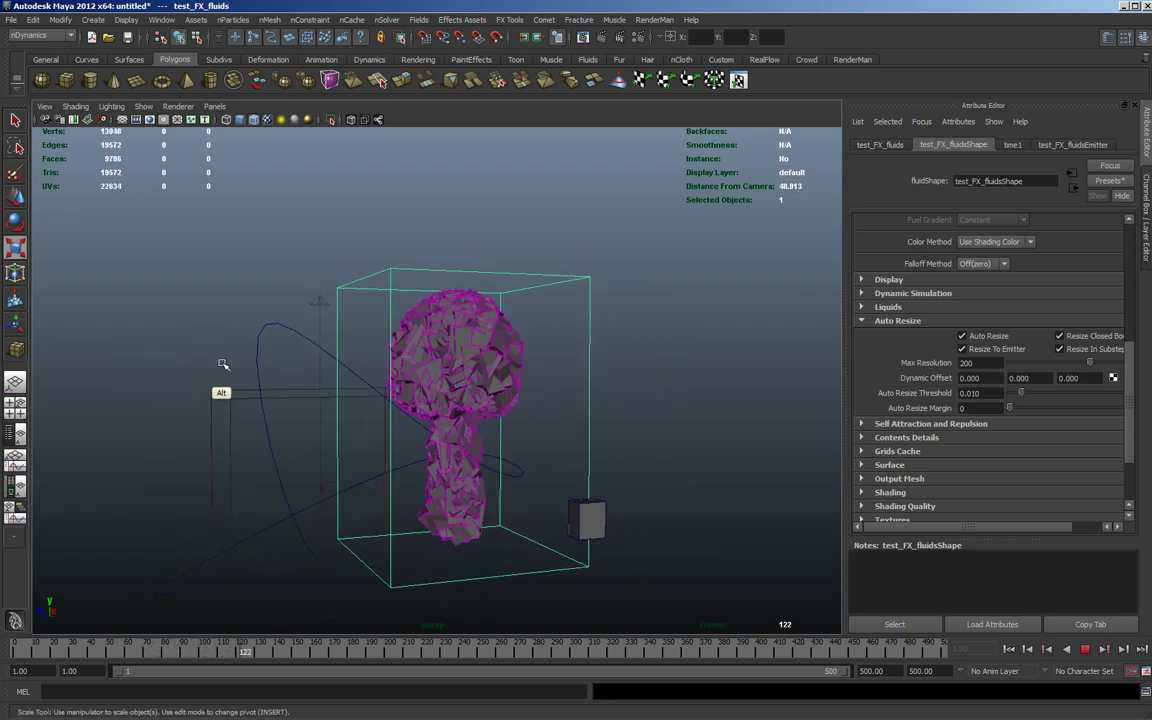
pyautogui.click(1085, 650)
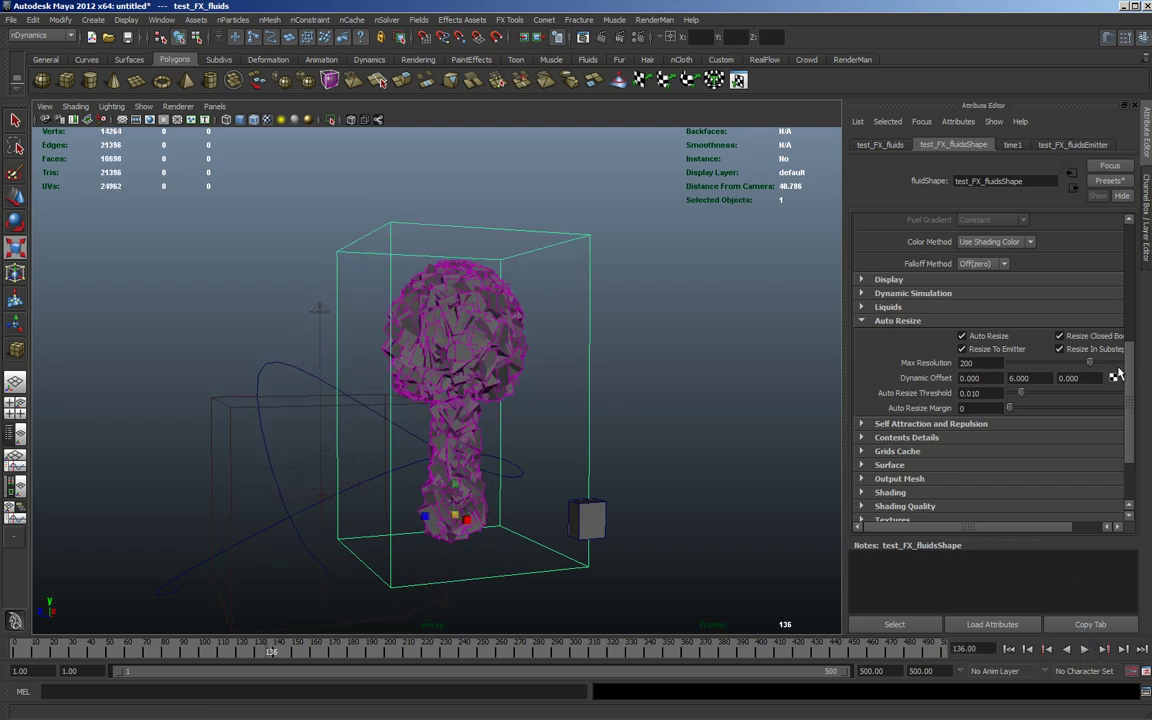
# Step: Set the fluid's velocity Swirl to 25 and replay the simulation from frame 1
pyautogui.moveTo(1130, 389); pyautogui.dragTo(1132, 419)
pyautogui.click(884, 363)
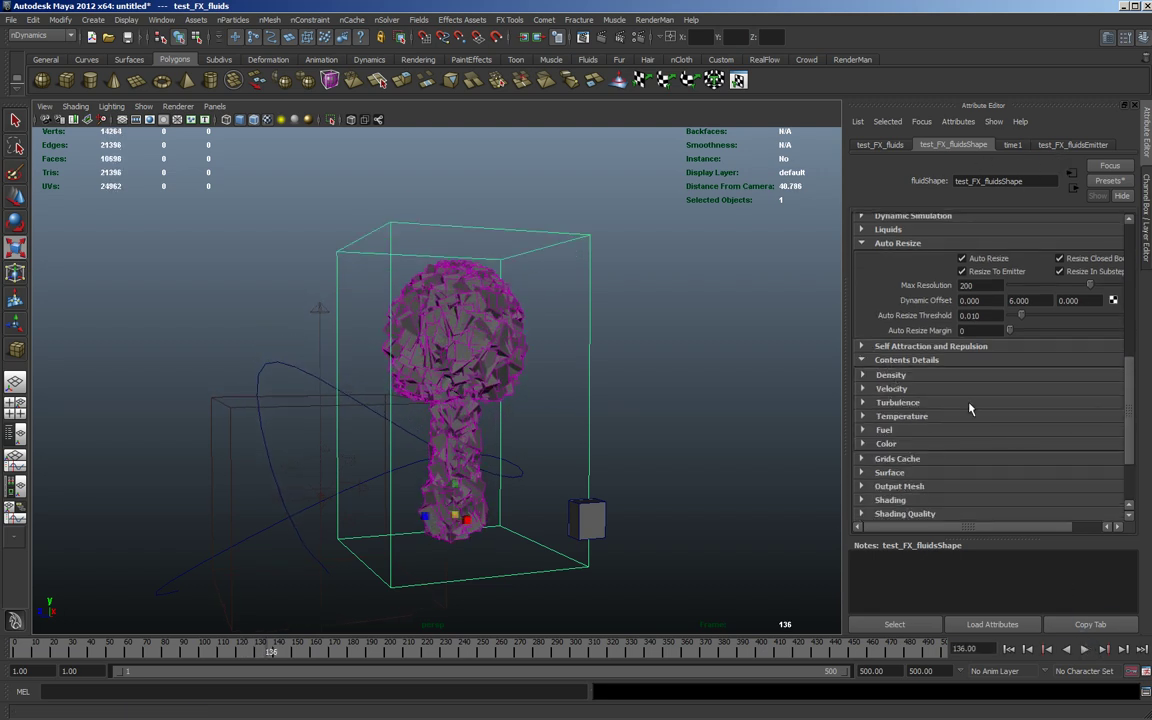
pyautogui.click(892, 389)
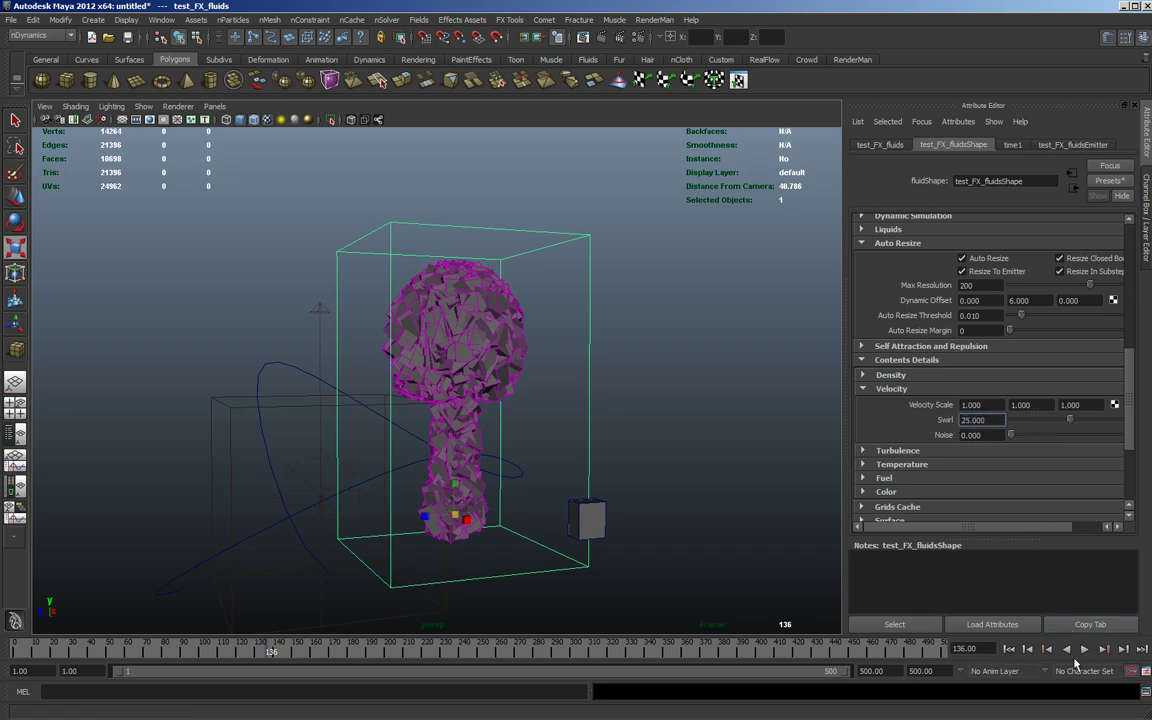
pyautogui.click(1009, 649)
pyautogui.click(1085, 650)
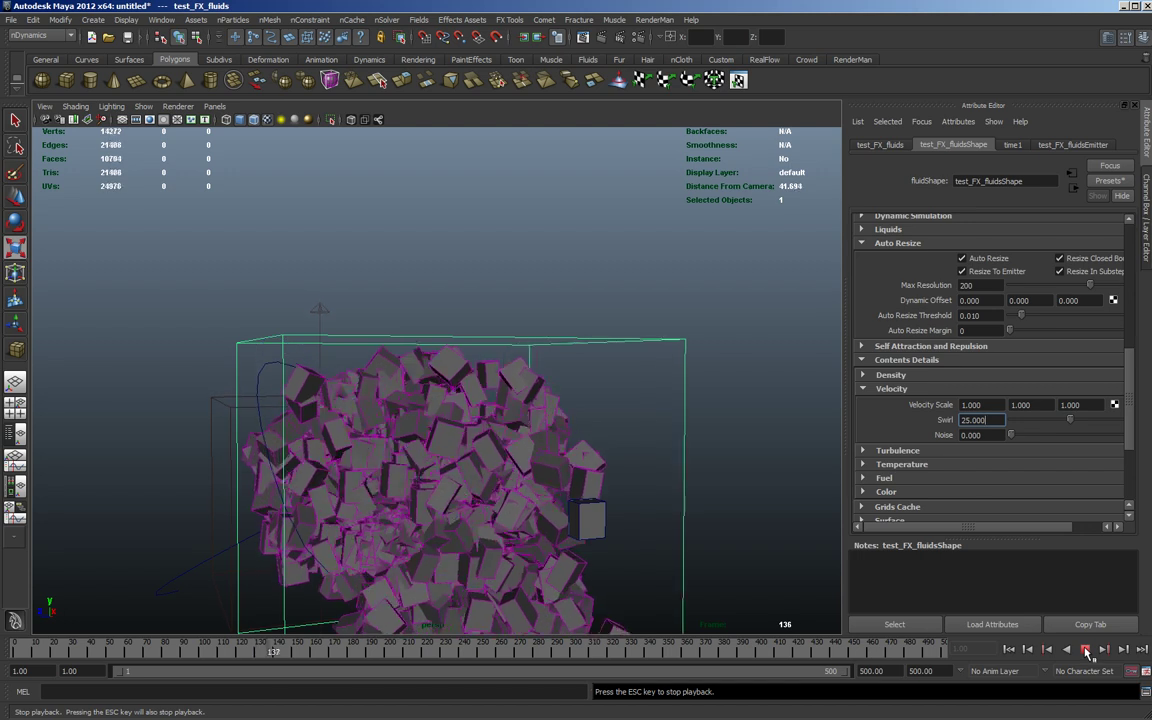
pyautogui.click(1087, 650)
# Step: Scale down the source cube pCube1 uniformly and replay the simulation from the first frame
pyautogui.press('r')
pyautogui.click(607, 534)
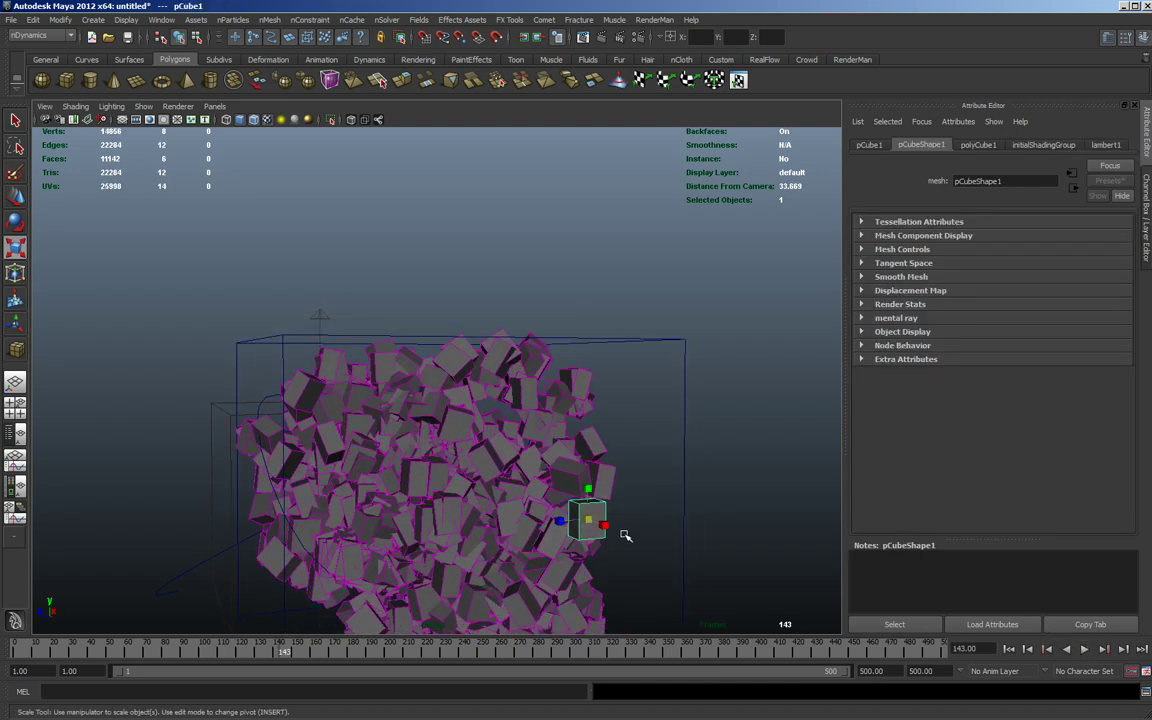
pyautogui.moveTo(570, 531); pyautogui.dragTo(616, 541)
pyautogui.click(1006, 649)
pyautogui.click(1084, 649)
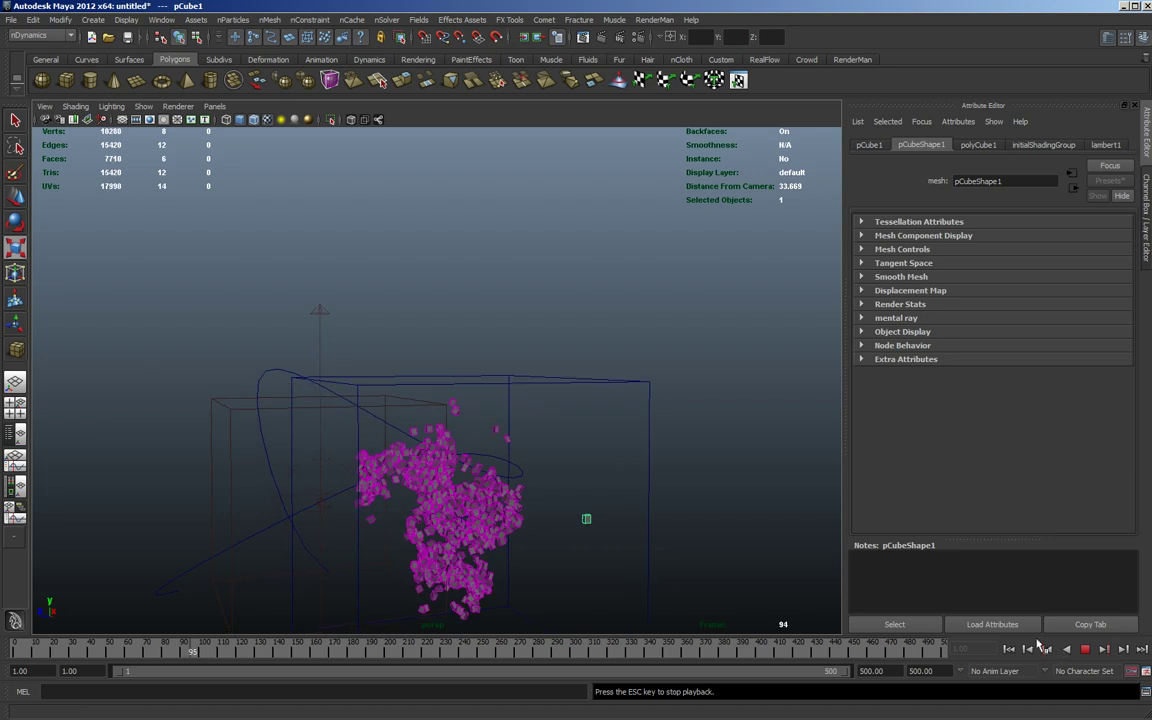
pyautogui.click(1084, 649)
# Step: Examine the smaller swirling cubes from several angles at frame 103 and clear the selection
pyautogui.keyDown('alt'); pyautogui.moveTo(483, 543); pyautogui.dragTo(517, 435); pyautogui.keyUp('alt')
pyautogui.keyDown('alt'); pyautogui.moveTo(517, 435); pyautogui.dragTo(445, 411, button='right'); pyautogui.keyUp('alt')
pyautogui.keyDown('alt'); pyautogui.moveTo(445, 411); pyautogui.dragTo(553, 430); pyautogui.keyUp('alt')
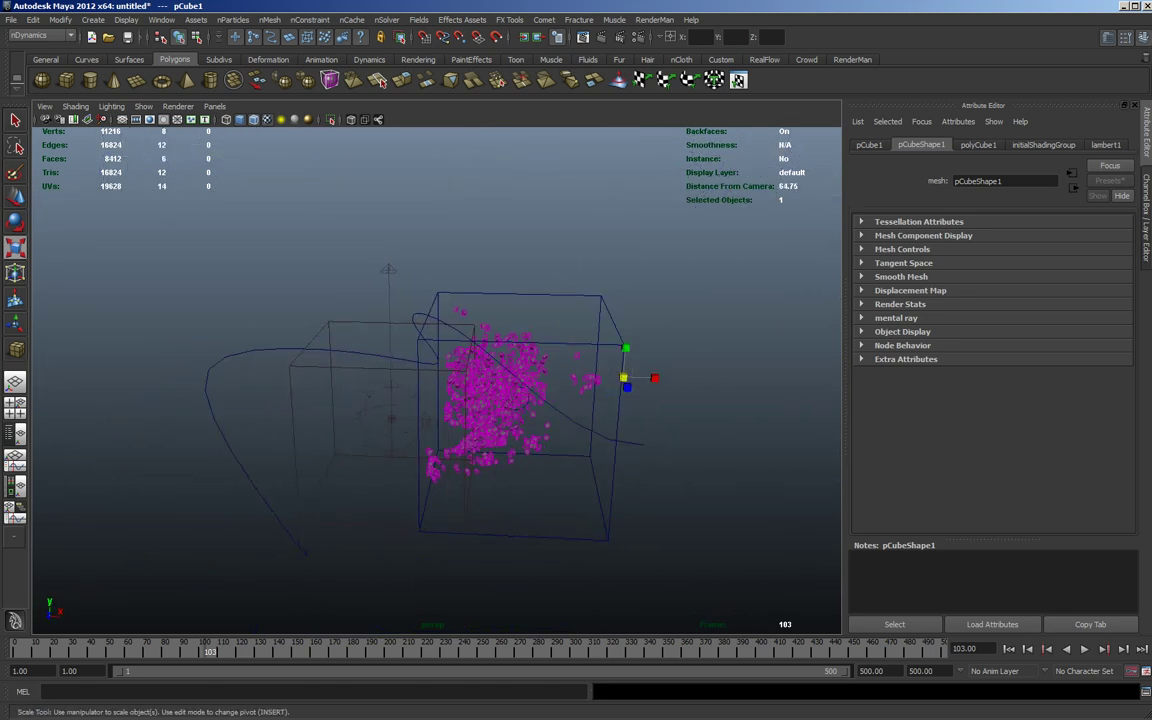
pyautogui.keyDown('alt'); pyautogui.moveTo(559, 491); pyautogui.dragTo(318, 390); pyautogui.keyUp('alt')
pyautogui.click(226, 232)
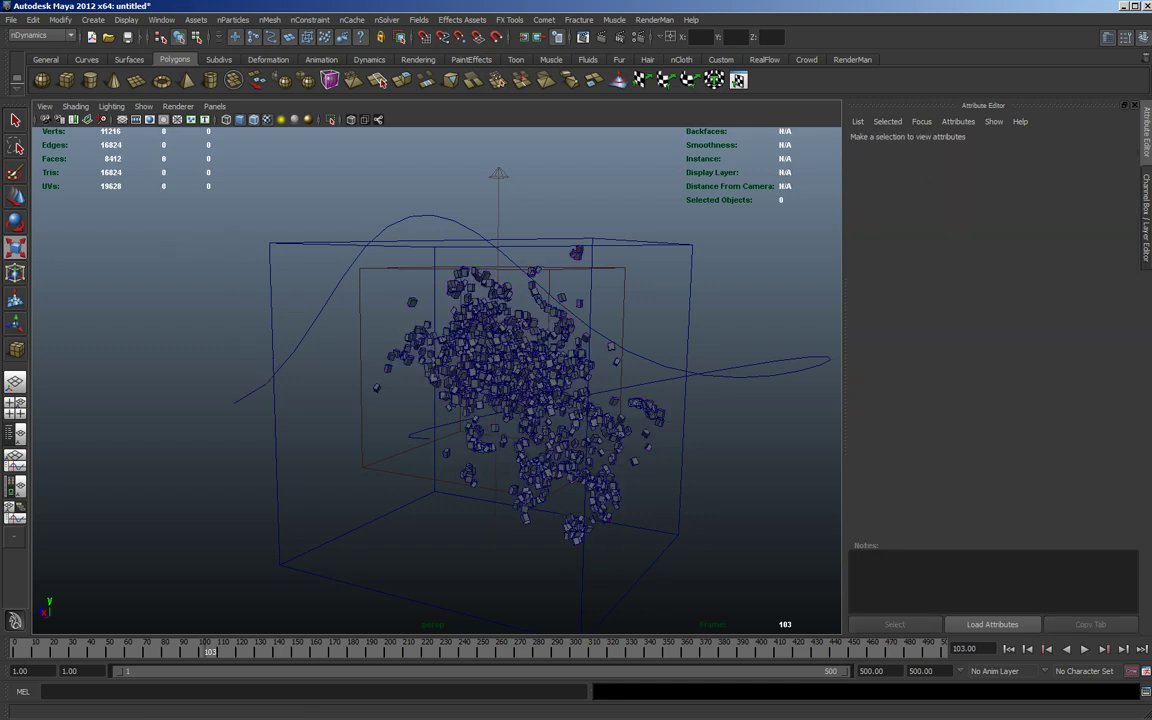
# Step: Turn on the visibility of test_FXDynamicsParticles and move the Outliner aside
pyautogui.moveTo(1151, 284); pyautogui.dragTo(716, 241)
pyautogui.click(710, 383)
pyautogui.click(1142, 216)
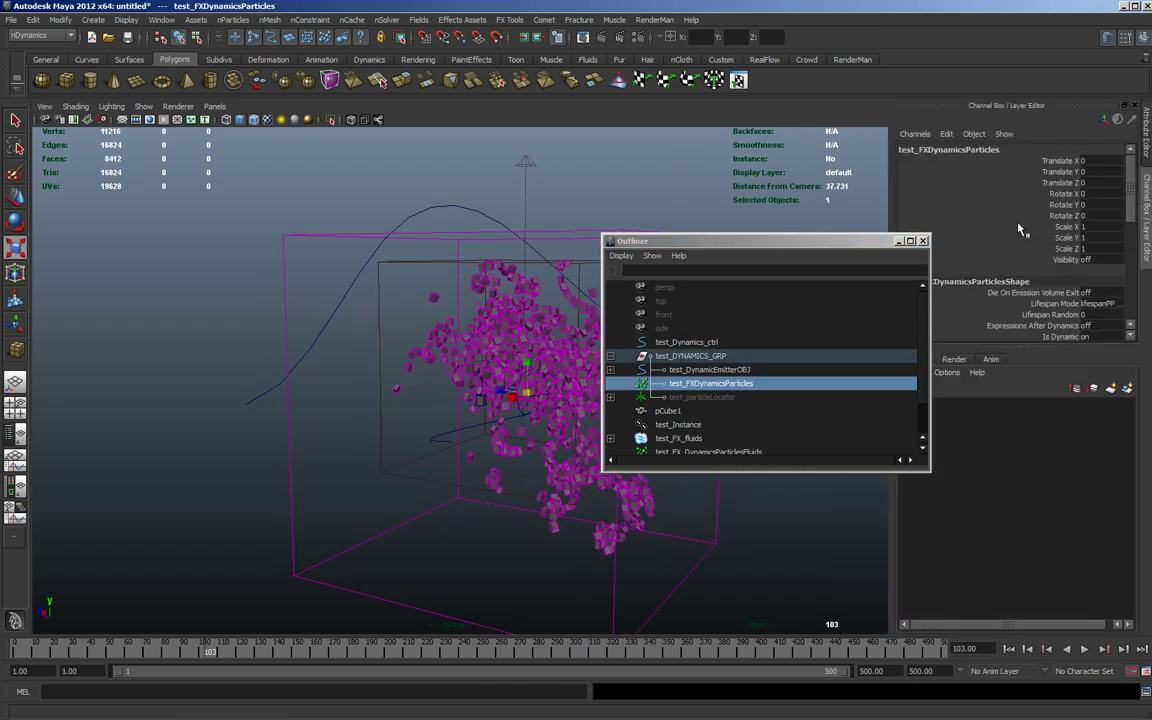
pyautogui.click(1098, 260)
pyautogui.write('1')
pyautogui.press('Return')
pyautogui.moveTo(748, 246); pyautogui.dragTo(1148, 233)
# Step: Play the simulation from frame 1 and examine the glowing particles together with the cubes from several angles
pyautogui.click(1009, 649)
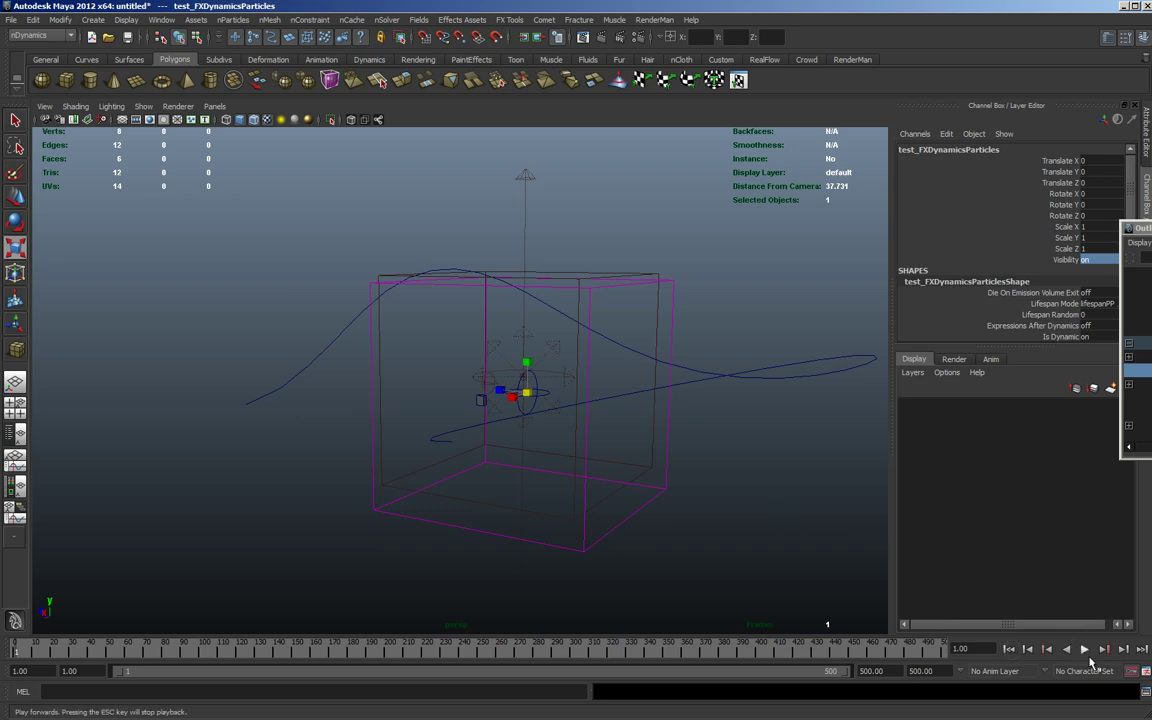
pyautogui.click(1085, 649)
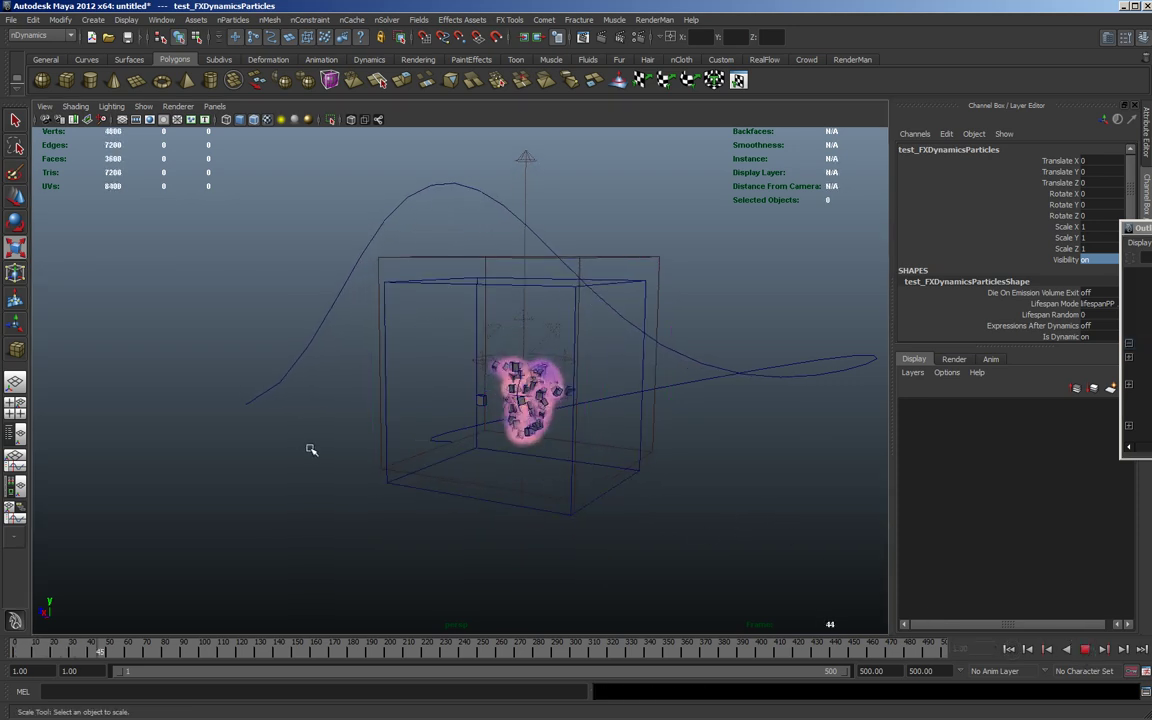
pyautogui.moveTo(252, 438)
pyautogui.keyDown('alt'); pyautogui.mouseDown()
pyautogui.moveTo(234, 437)
pyautogui.moveTo(239, 422)
pyautogui.mouseUp(); pyautogui.keyUp('alt')
pyautogui.keyDown('alt'); pyautogui.moveTo(239, 422); pyautogui.dragTo(288, 427, button='right'); pyautogui.keyUp('alt')
pyautogui.keyDown('alt'); pyautogui.moveTo(288, 427); pyautogui.dragTo(290, 448); pyautogui.keyUp('alt')
pyautogui.keyDown('alt'); pyautogui.moveTo(290, 448); pyautogui.dragTo(224, 427, button='right'); pyautogui.keyUp('alt')
pyautogui.keyDown('alt'); pyautogui.moveTo(224, 427); pyautogui.dragTo(391, 430); pyautogui.keyUp('alt')
pyautogui.keyDown('alt'); pyautogui.moveTo(391, 430); pyautogui.dragTo(311, 416, button='right'); pyautogui.keyUp('alt')
pyautogui.keyDown('alt'); pyautogui.moveTo(311, 416); pyautogui.dragTo(281, 425); pyautogui.keyUp('alt')
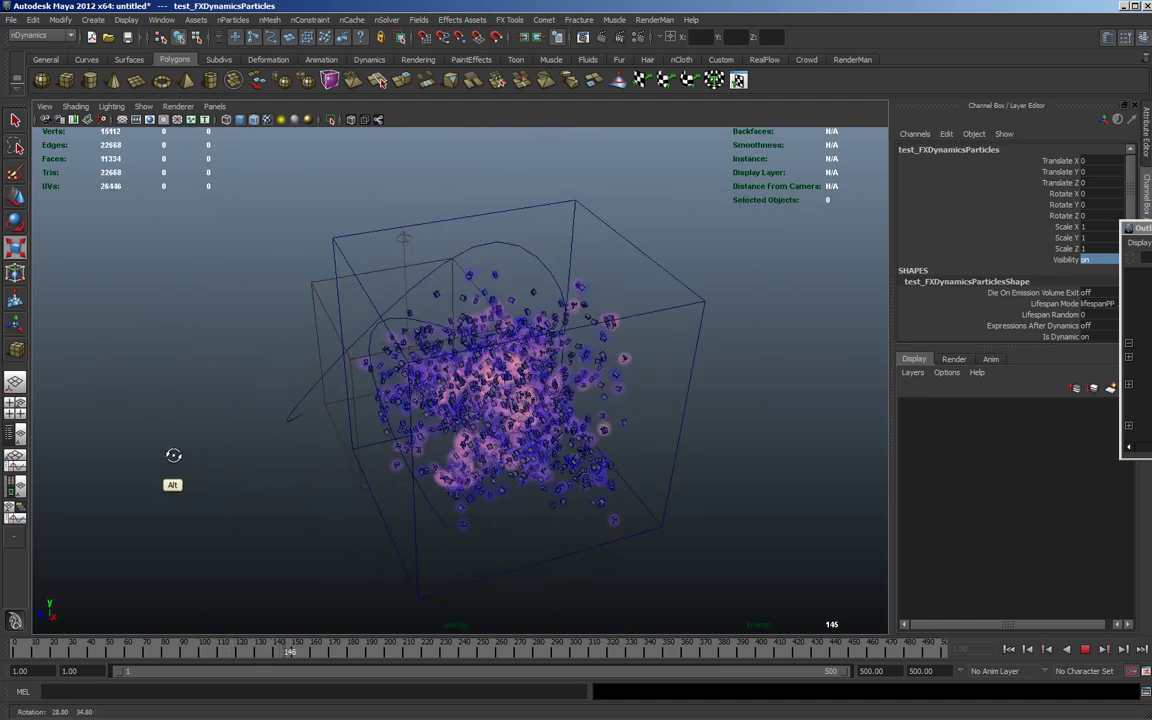
pyautogui.keyDown('alt'); pyautogui.moveTo(177, 414); pyautogui.dragTo(243, 428, button='right'); pyautogui.keyUp('alt')
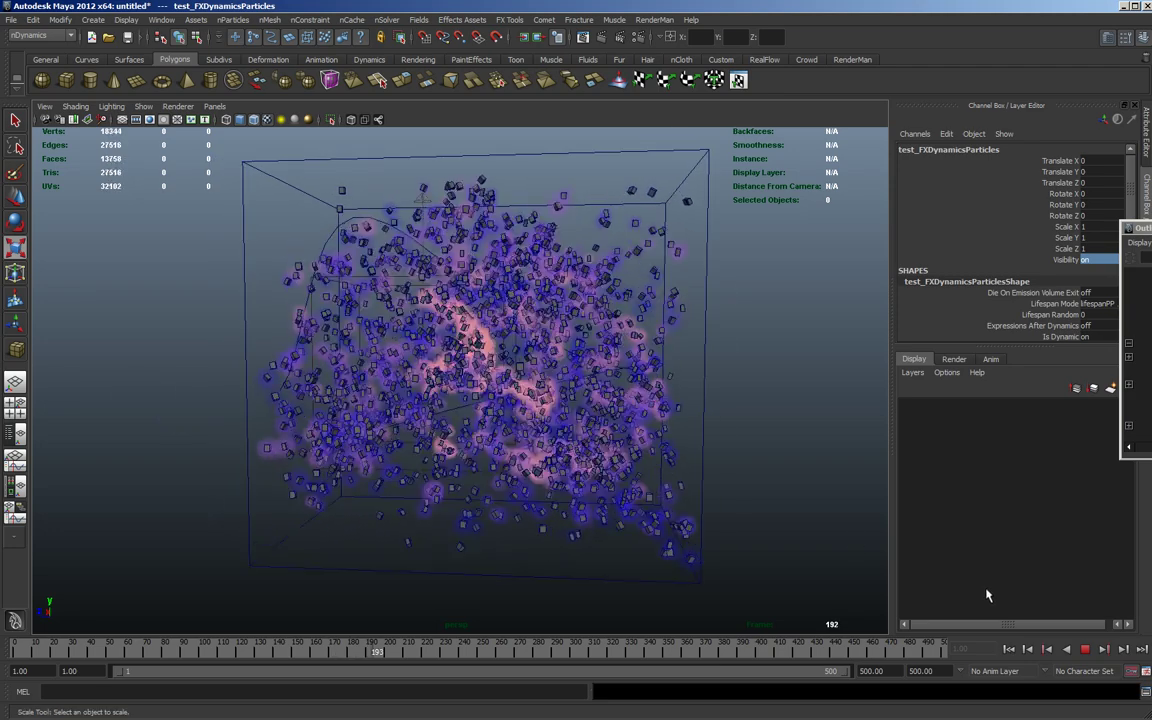